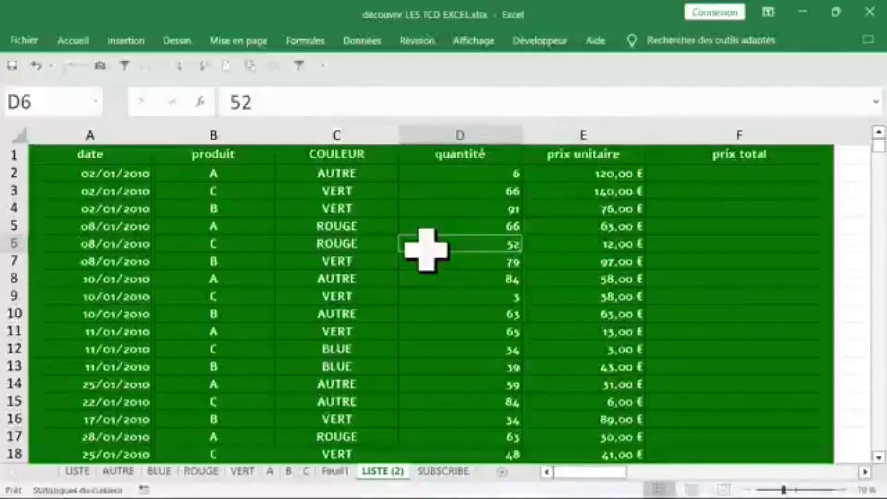
# Step: Enter =+D2*E2 in F2 and fill it down the whole prix total column
pyautogui.click(124, 138)
pyautogui.click(462, 191)
pyautogui.click(721, 207)
pyautogui.click(762, 174)
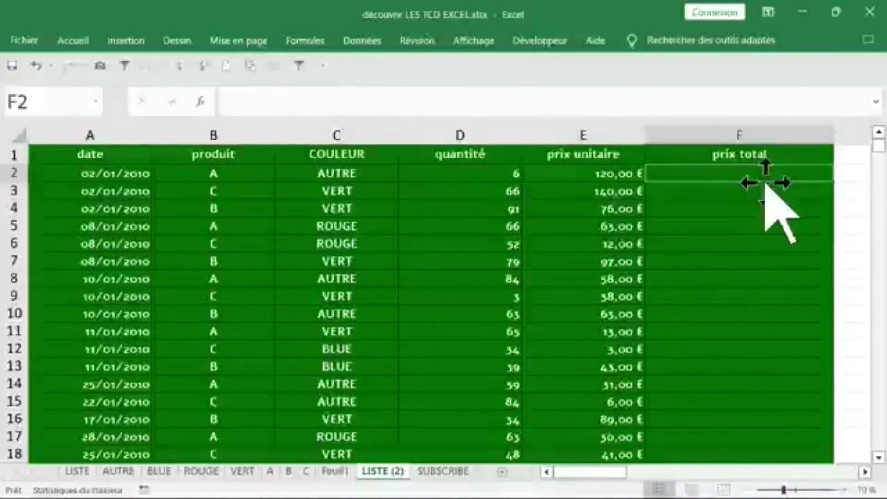
pyautogui.click(724, 139)
pyautogui.click(725, 185)
pyautogui.click(724, 175)
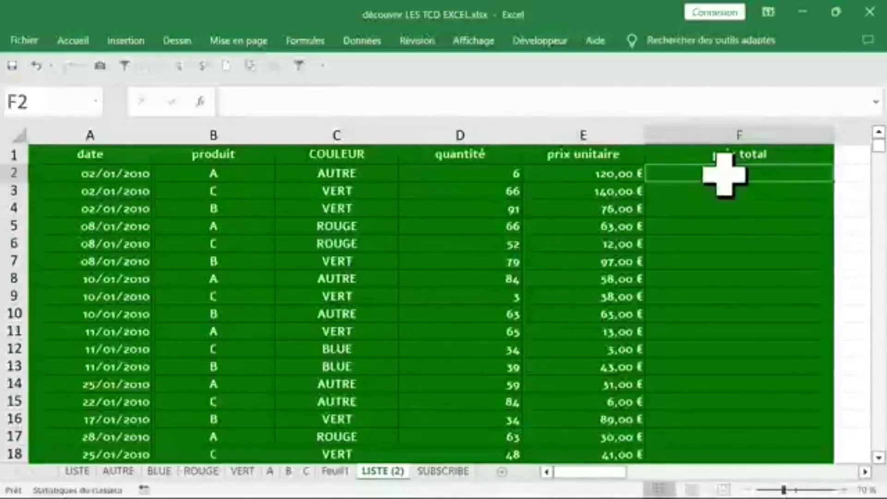
pyautogui.write('+')
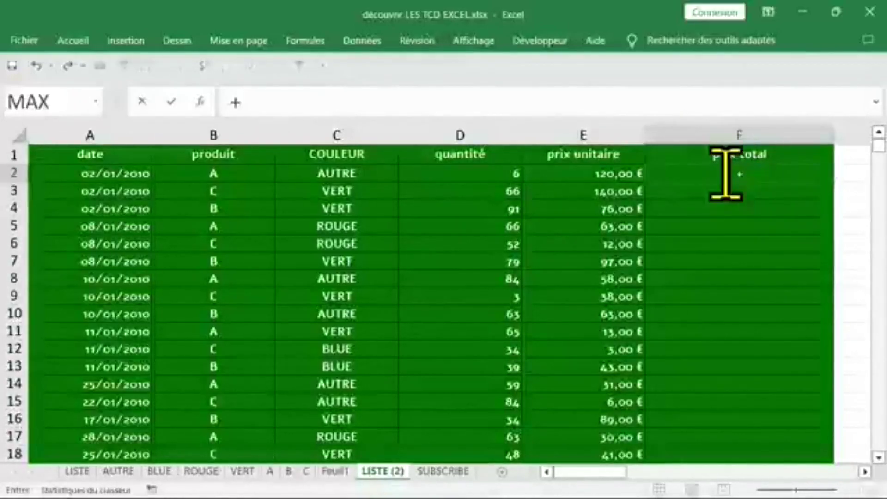
pyautogui.click(492, 179)
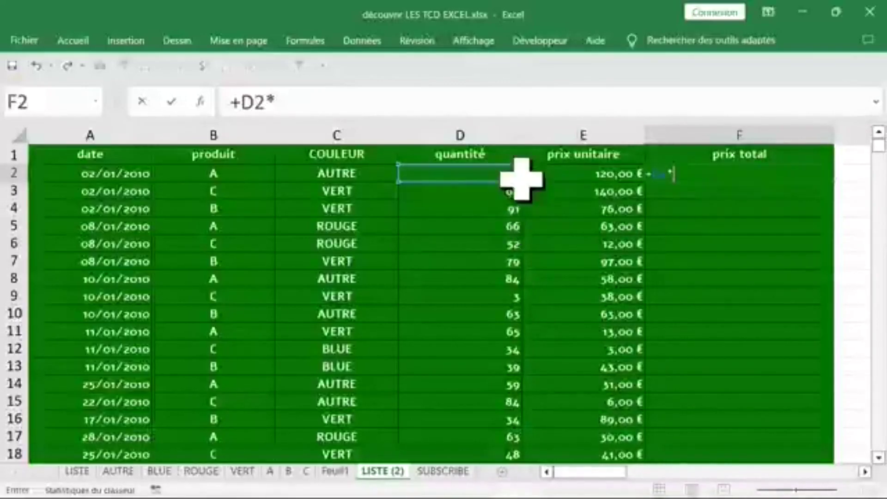
pyautogui.press('Return')
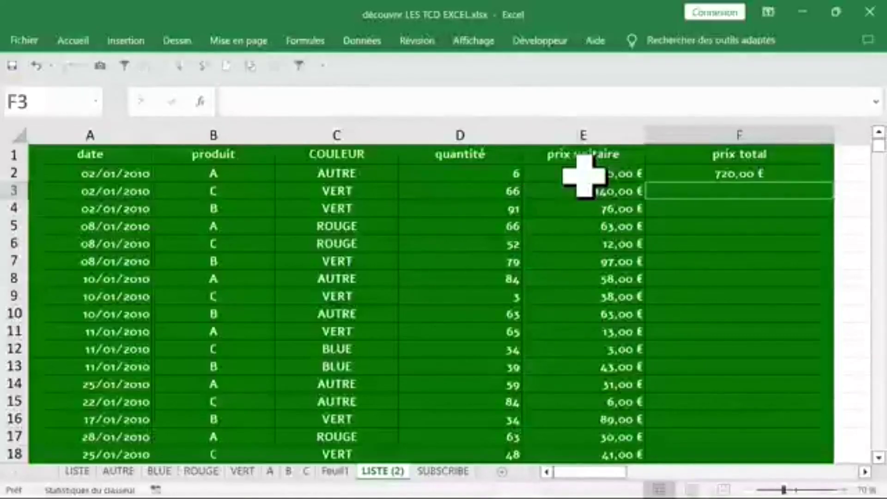
pyautogui.click(782, 179)
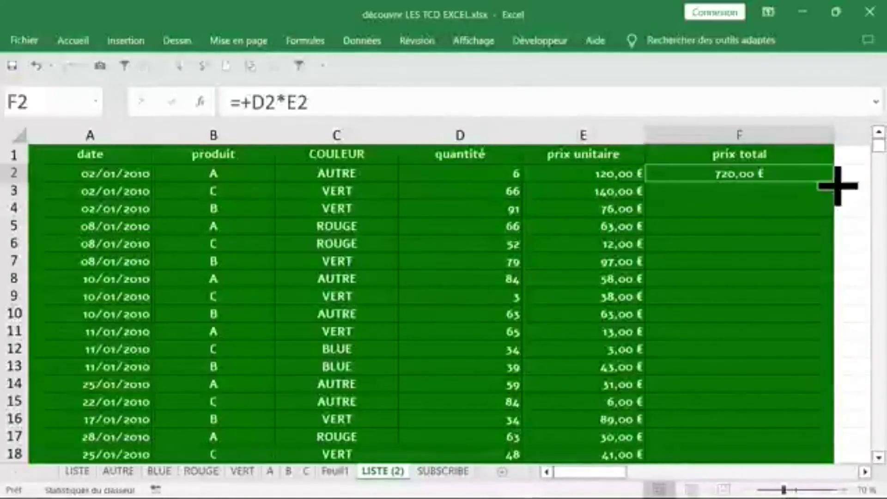
pyautogui.doubleClick(837, 186)
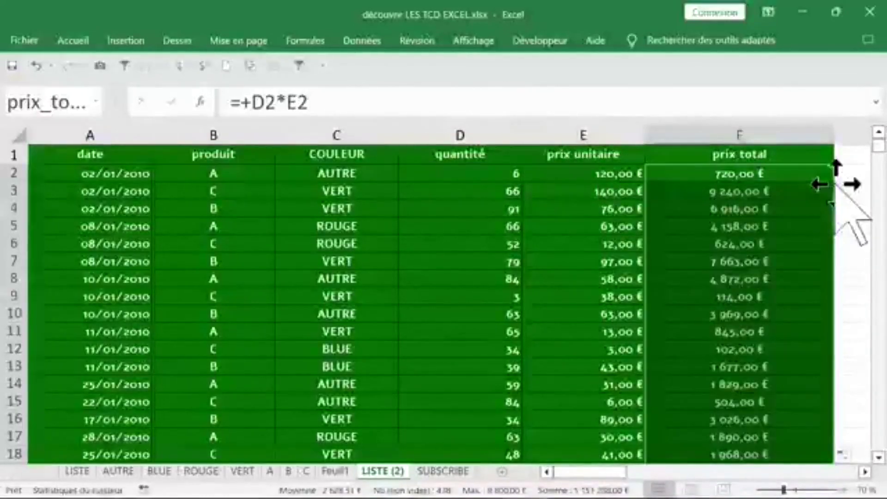
# Step: Insert a blank pivot table of the LISTE (2) data on a new worksheet
pyautogui.click(441, 228)
pyautogui.click(185, 226)
pyautogui.click(570, 226)
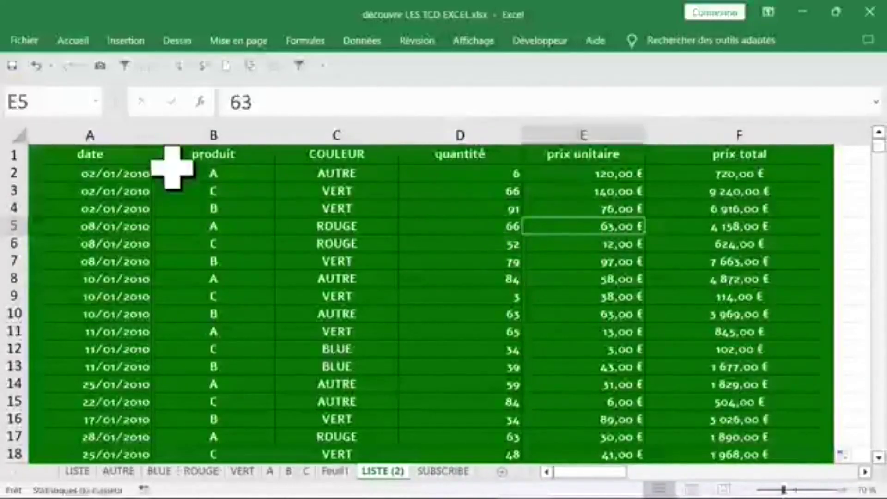
pyautogui.click(99, 134)
pyautogui.click(337, 208)
pyautogui.click(119, 211)
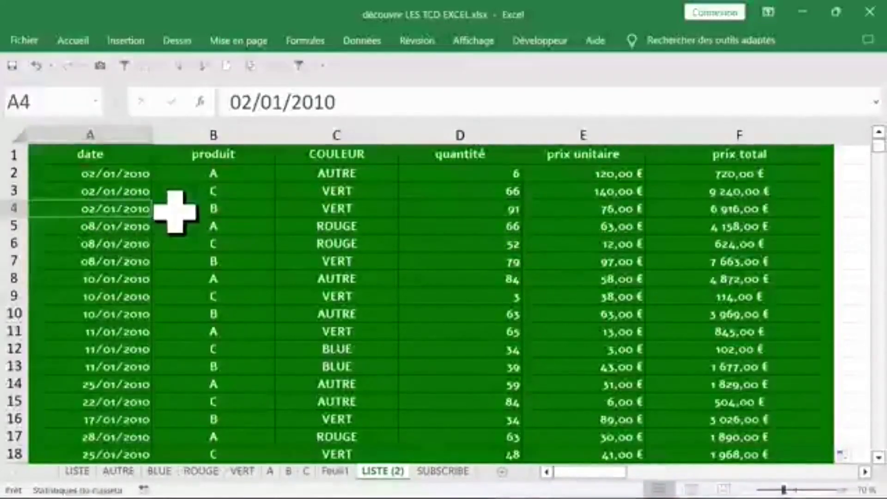
pyautogui.click(126, 41)
pyautogui.click(25, 69)
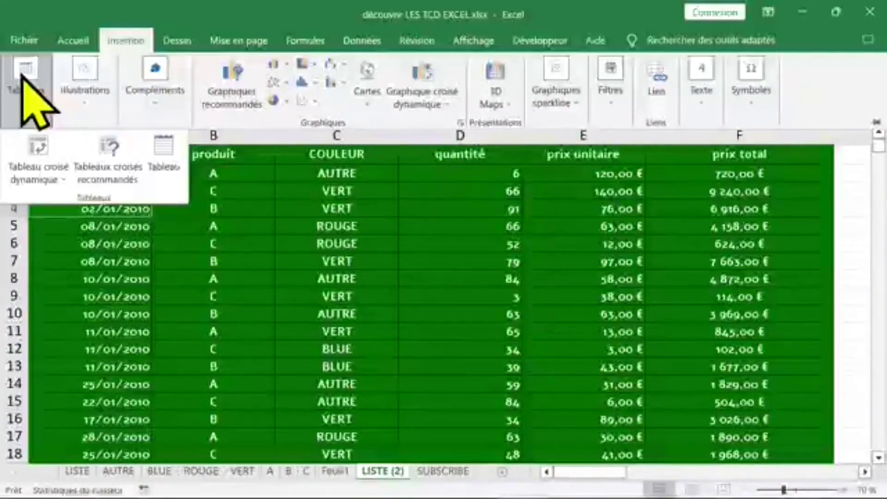
pyautogui.click(39, 160)
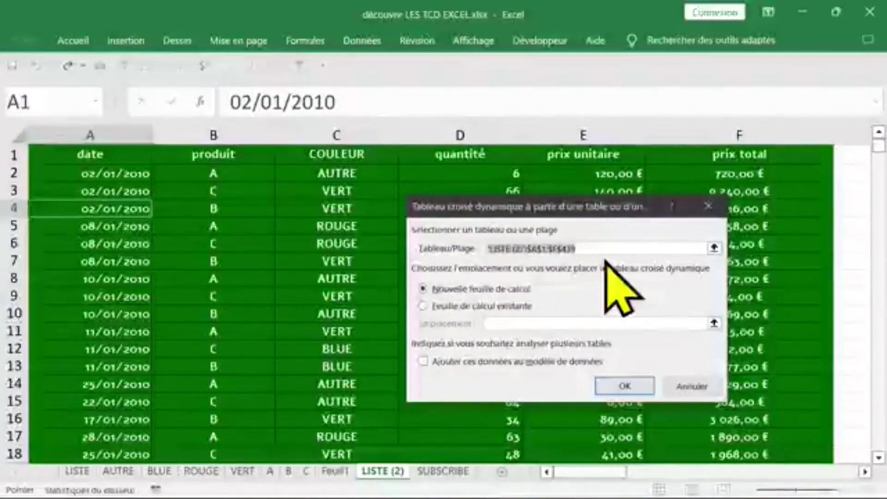
pyautogui.click(625, 386)
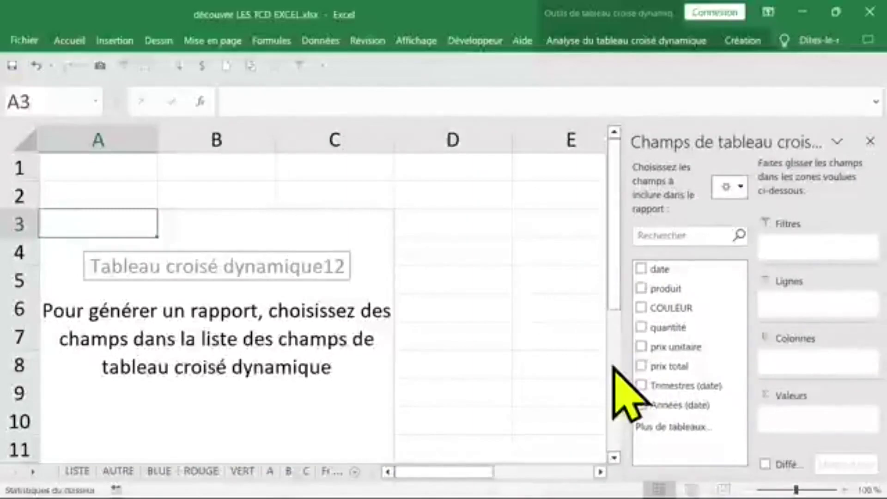
# Step: Put date in rows, produit in Colonnes and quantité as summed Valeurs
pyautogui.click(642, 268)
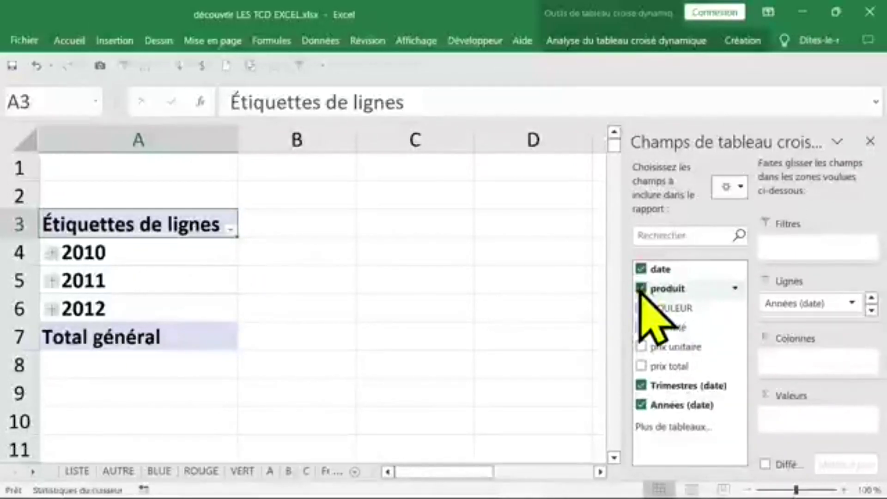
pyautogui.moveTo(640, 290); pyautogui.dragTo(812, 365)
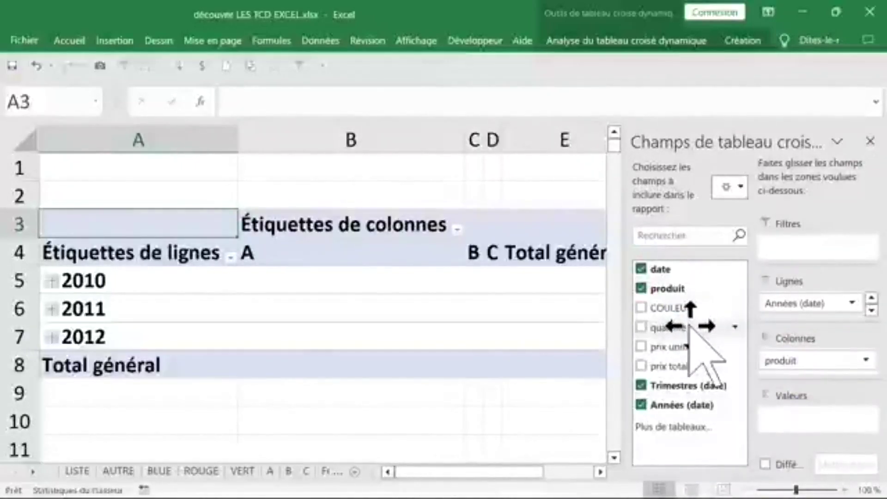
pyautogui.moveTo(688, 326)
pyautogui.mouseDown()
pyautogui.moveTo(810, 430)
pyautogui.moveTo(804, 422)
pyautogui.mouseUp()
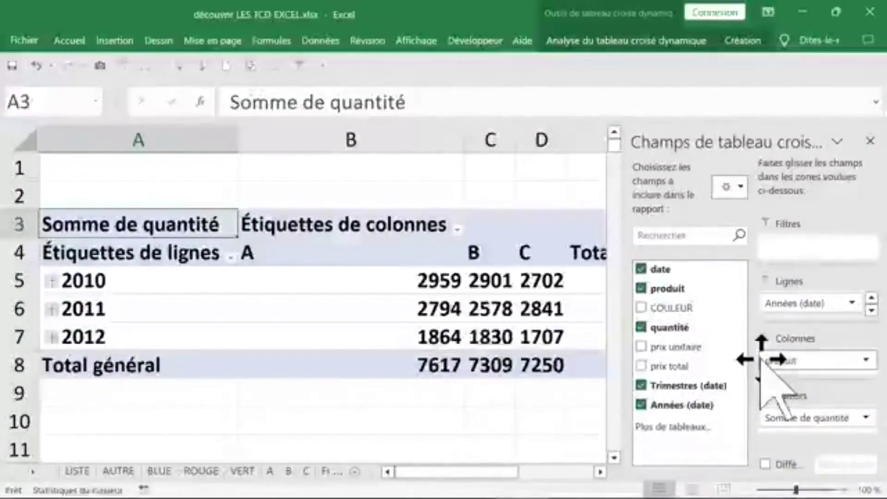
pyautogui.click(491, 390)
pyautogui.click(489, 309)
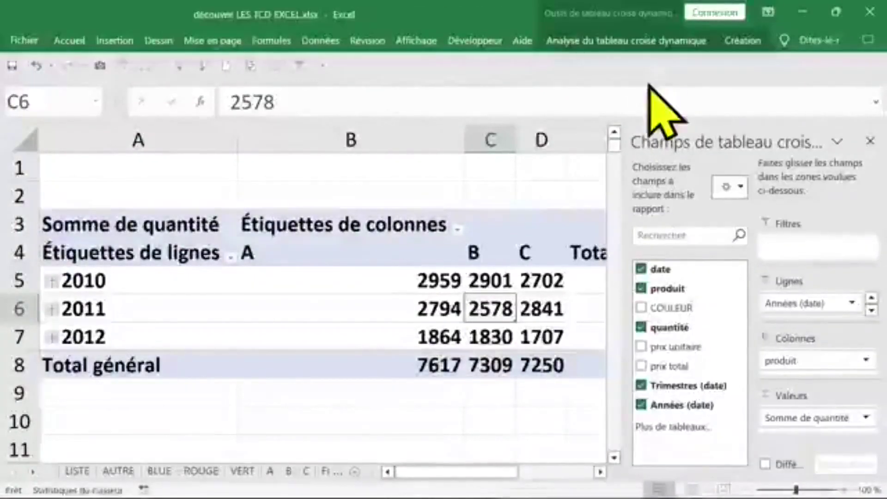
pyautogui.click(635, 41)
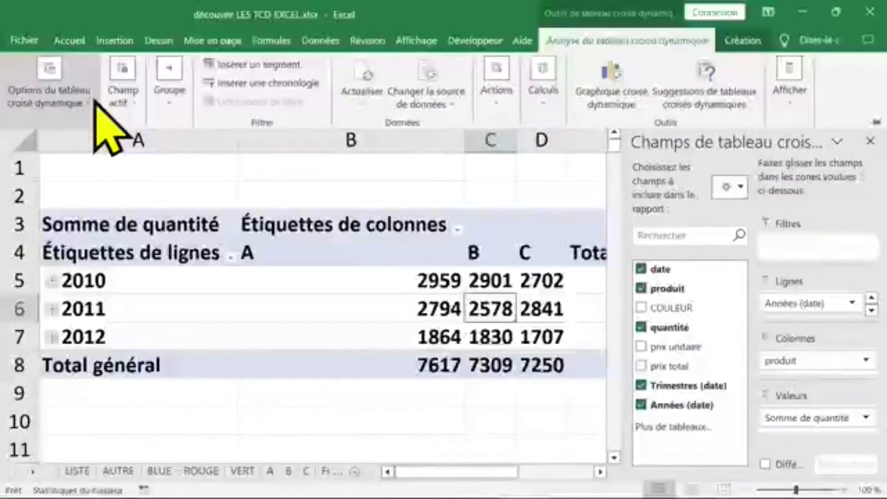
# Step: Ungroup the 2010 year labels so rows list individual dates from 02/01/2010
pyautogui.click(116, 284)
pyautogui.rightClick(116, 284)
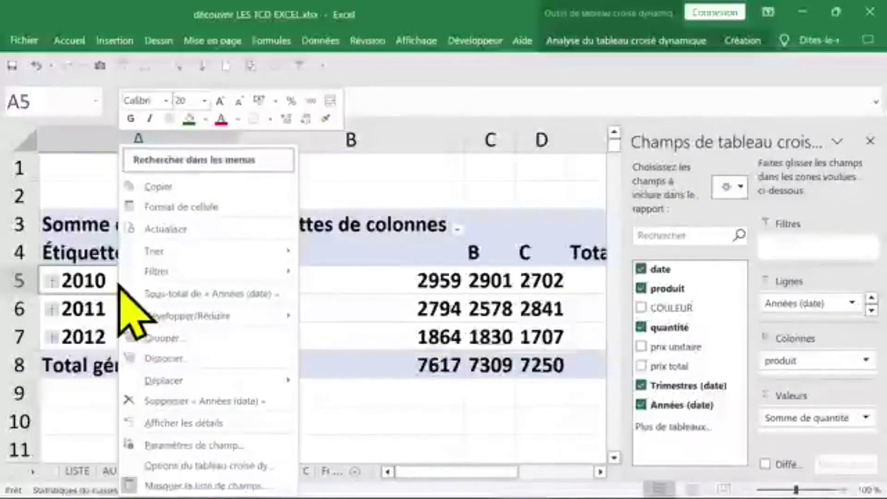
pyautogui.click(176, 360)
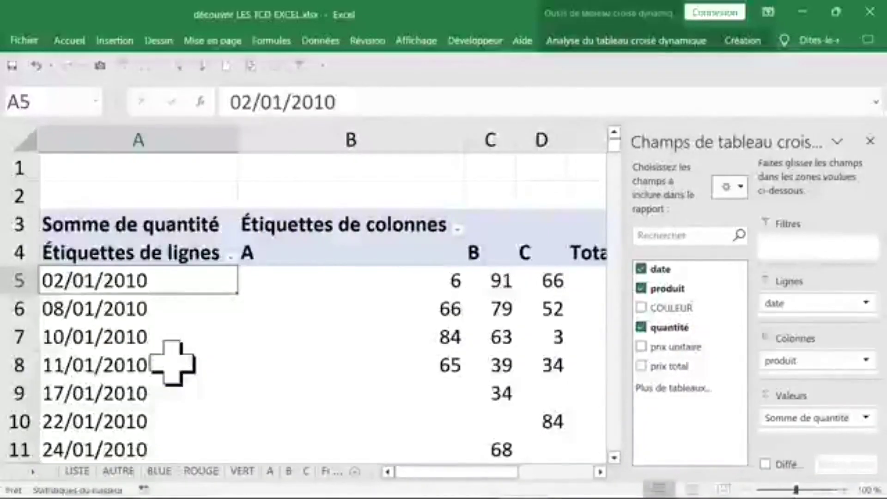
pyautogui.click(740, 40)
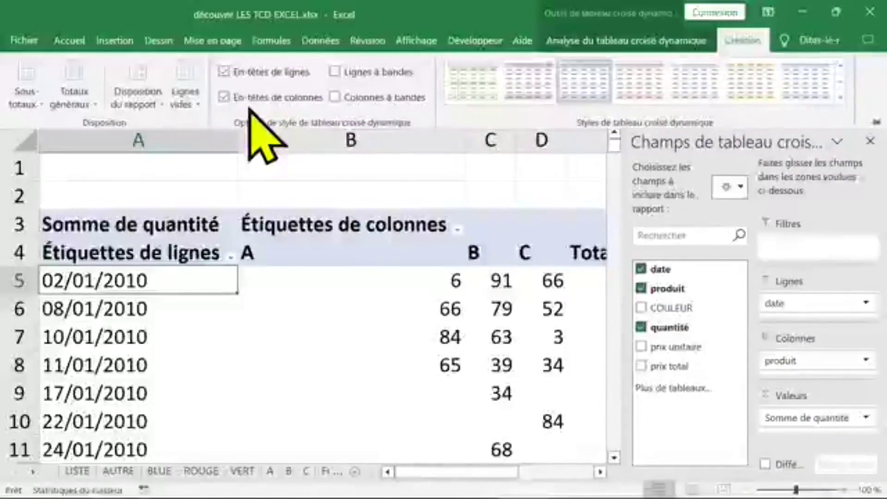
# Step: Switch the pivot table to tabular layout and hide the field list
pyautogui.click(148, 103)
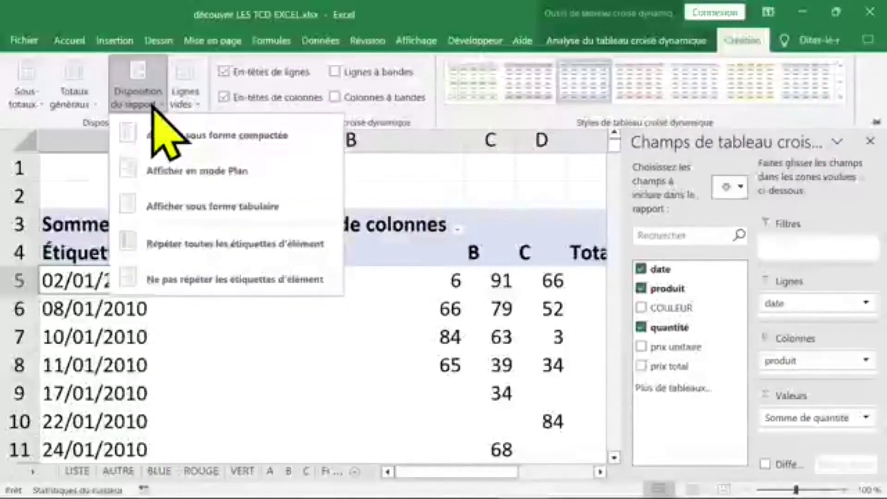
pyautogui.click(209, 207)
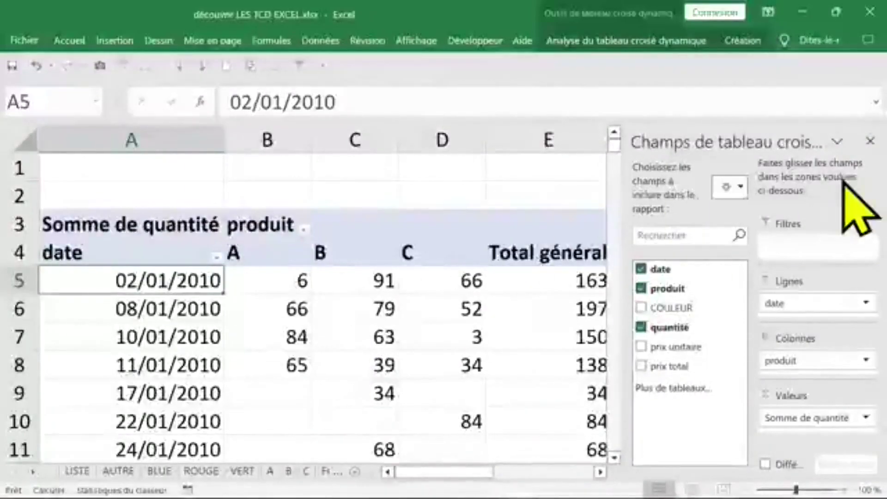
pyautogui.click(870, 140)
pyautogui.scroll(-2, 426, 334)
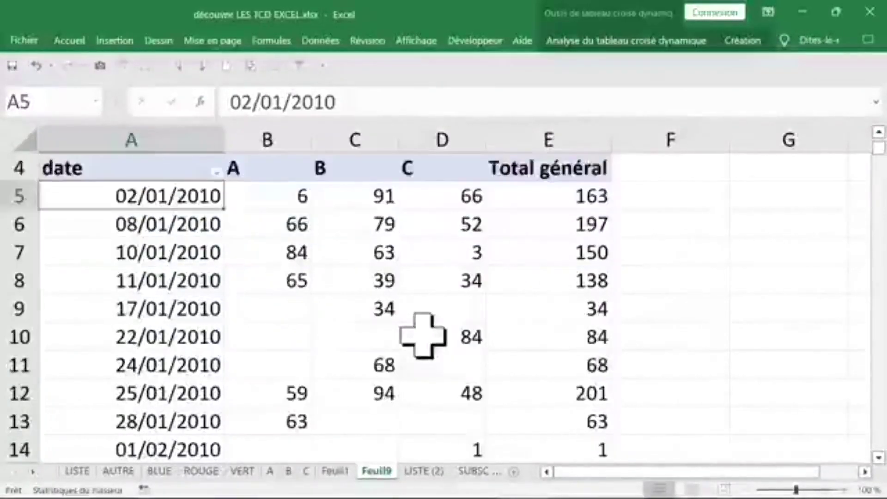
pyautogui.moveTo(298, 282); pyautogui.dragTo(291, 365)
pyautogui.click(480, 282)
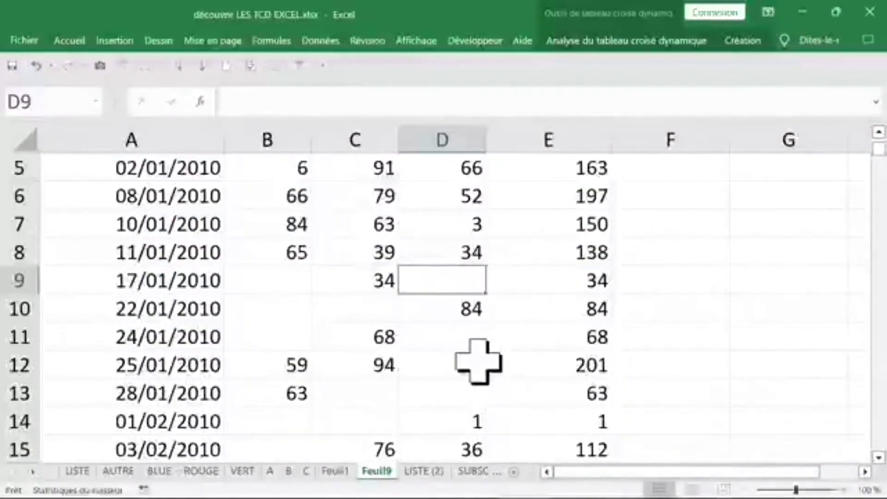
pyautogui.click(474, 361)
pyautogui.click(384, 328)
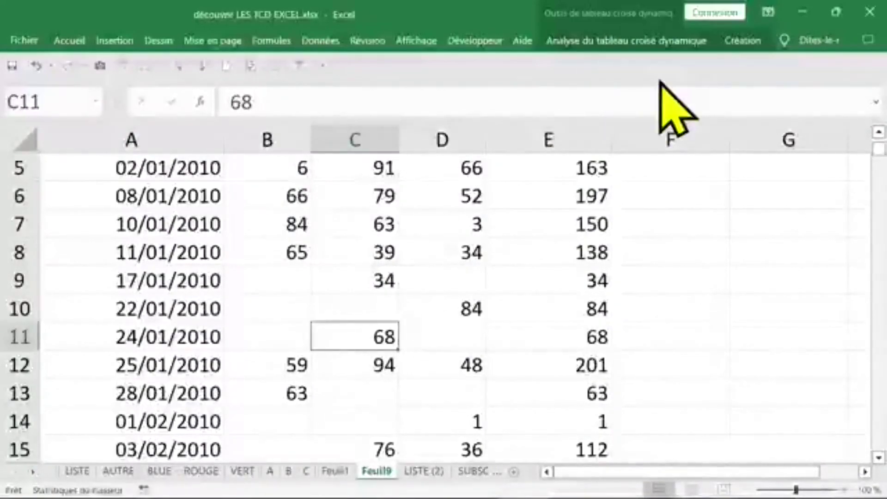
pyautogui.click(732, 42)
# Step: In the pivot table options, show 0 for empty cells
pyautogui.click(644, 42)
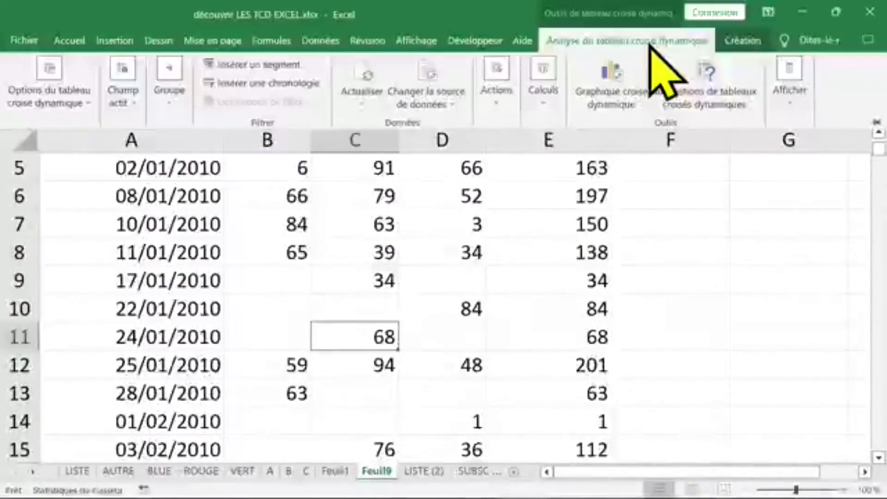
pyautogui.click(85, 102)
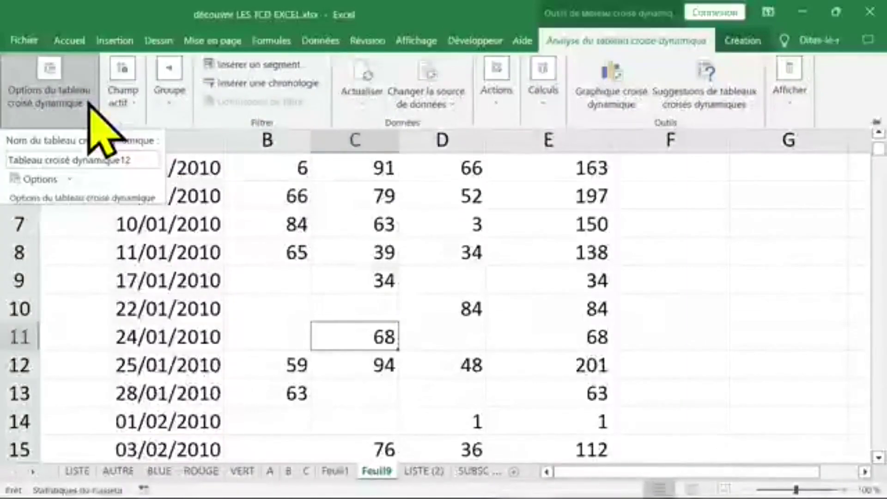
pyautogui.click(61, 180)
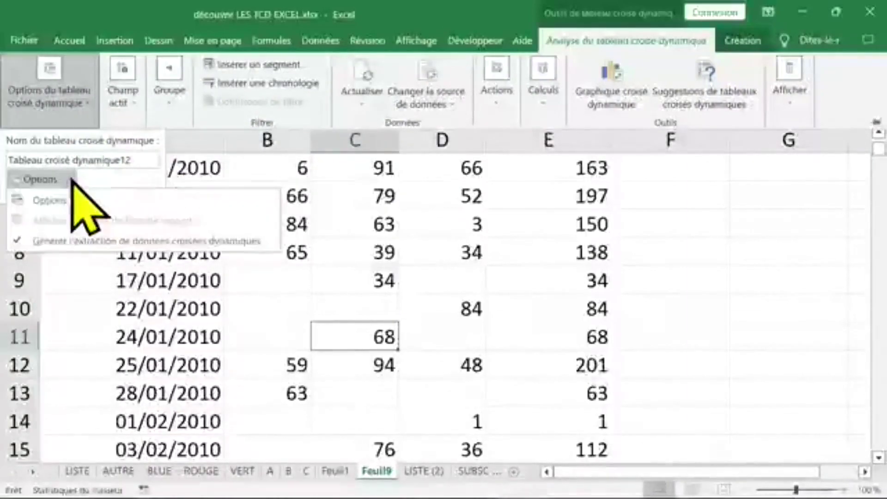
pyautogui.click(73, 202)
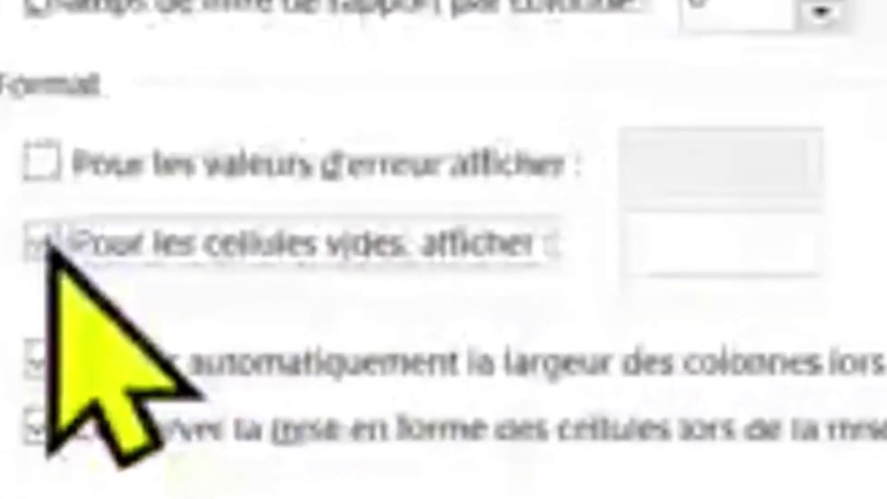
pyautogui.click(49, 245)
pyautogui.click(49, 245)
pyautogui.click(746, 231)
pyautogui.write('0')
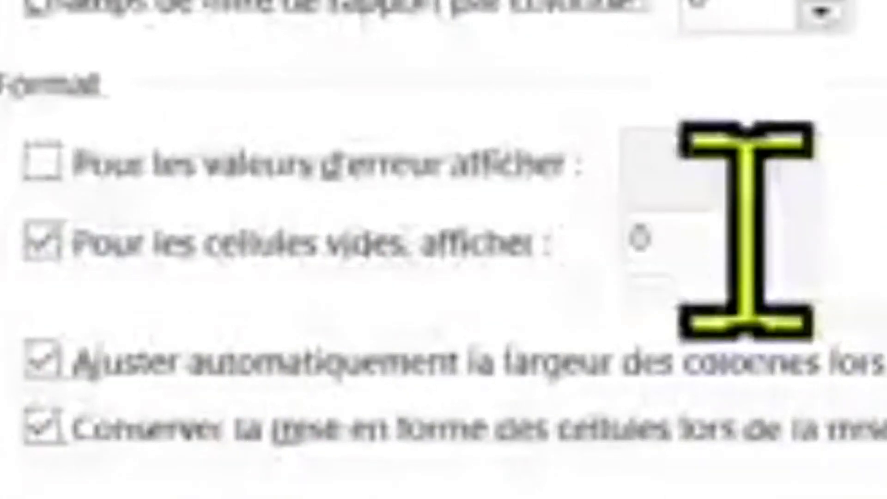
pyautogui.press('Return')
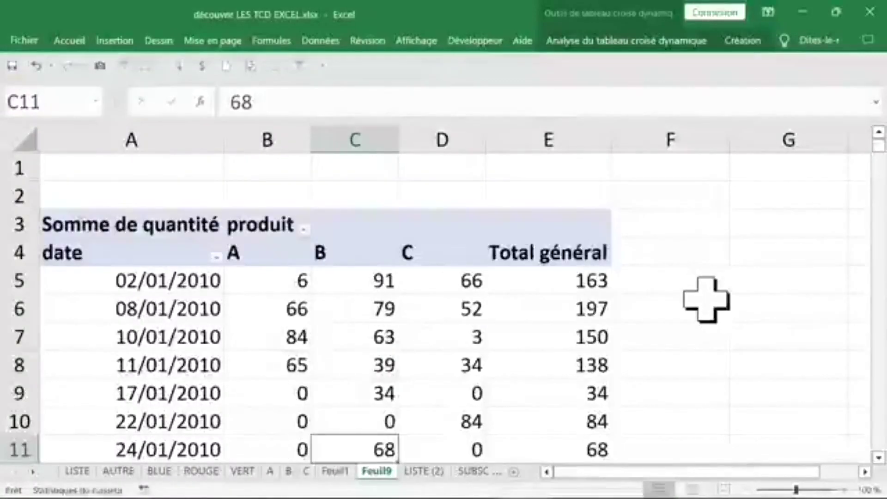
pyautogui.click(297, 259)
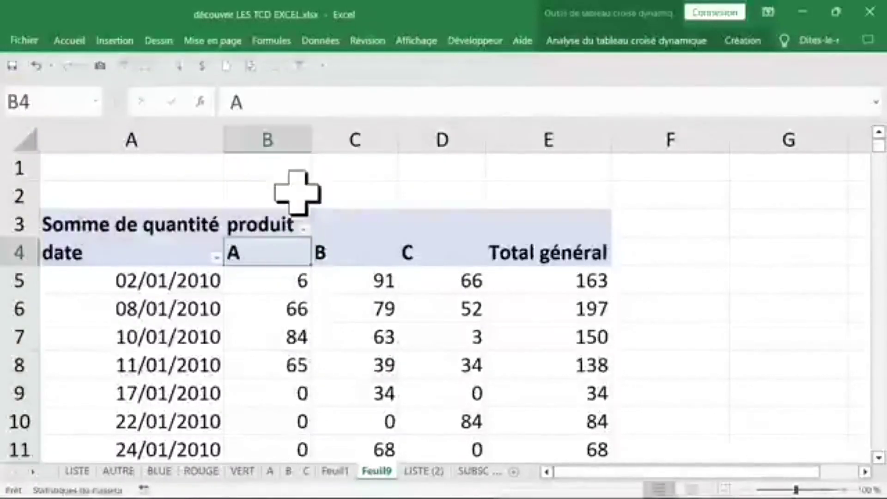
pyautogui.click(268, 138)
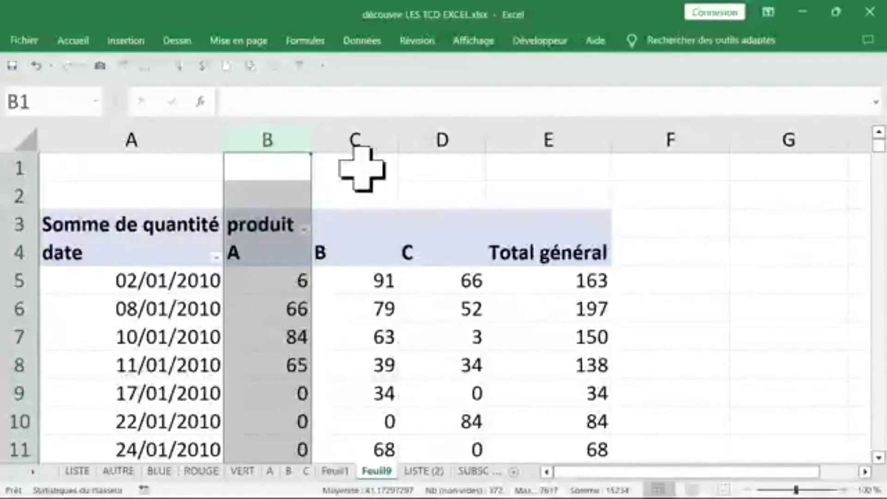
pyautogui.click(356, 239)
pyautogui.click(353, 128)
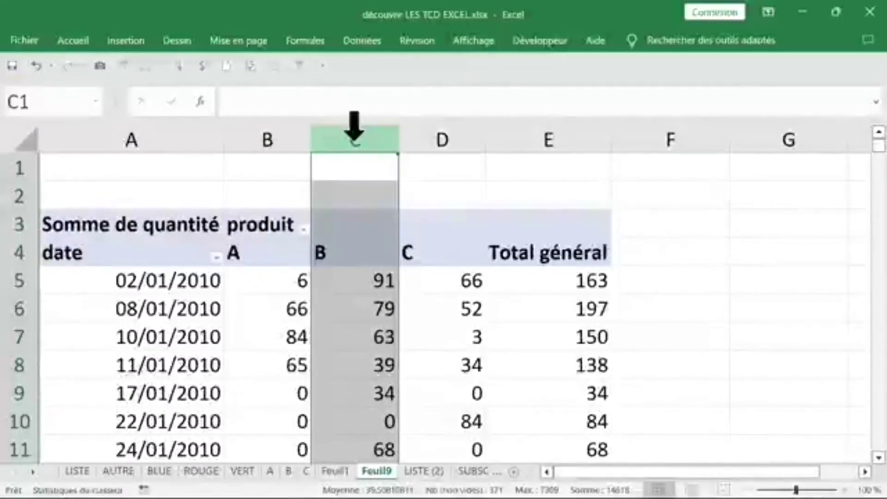
pyautogui.click(449, 125)
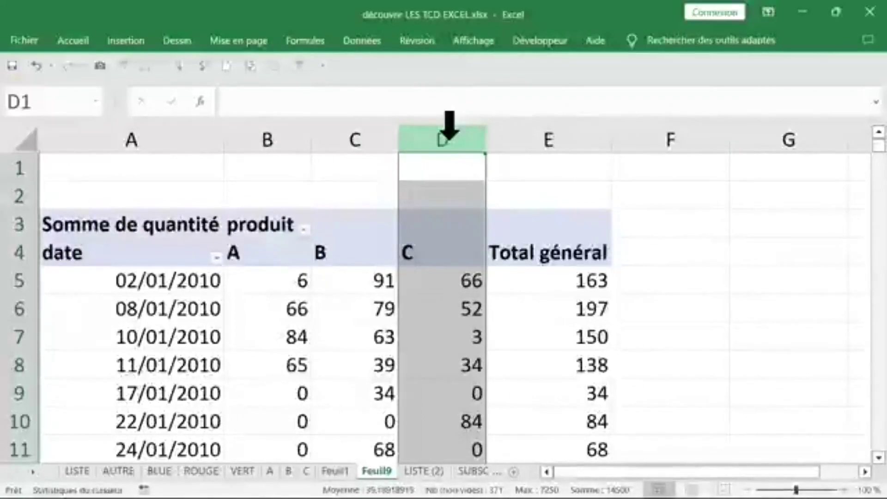
pyautogui.click(293, 300)
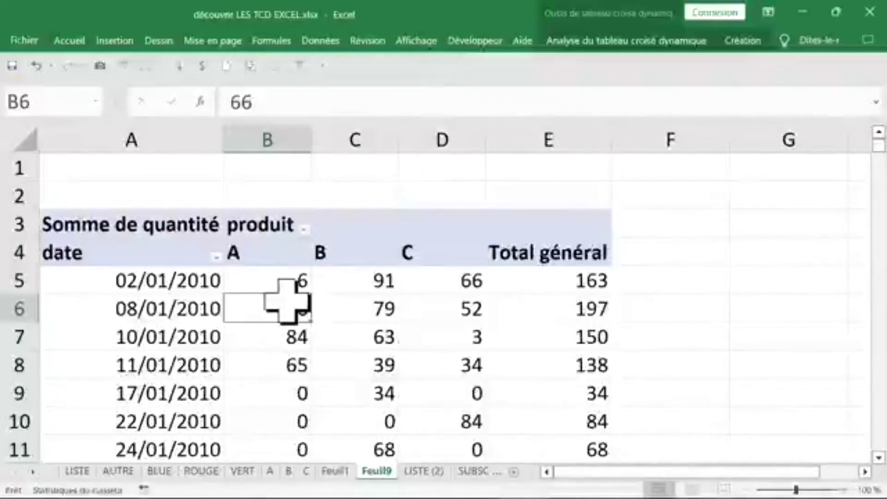
pyautogui.click(278, 274)
pyautogui.click(265, 246)
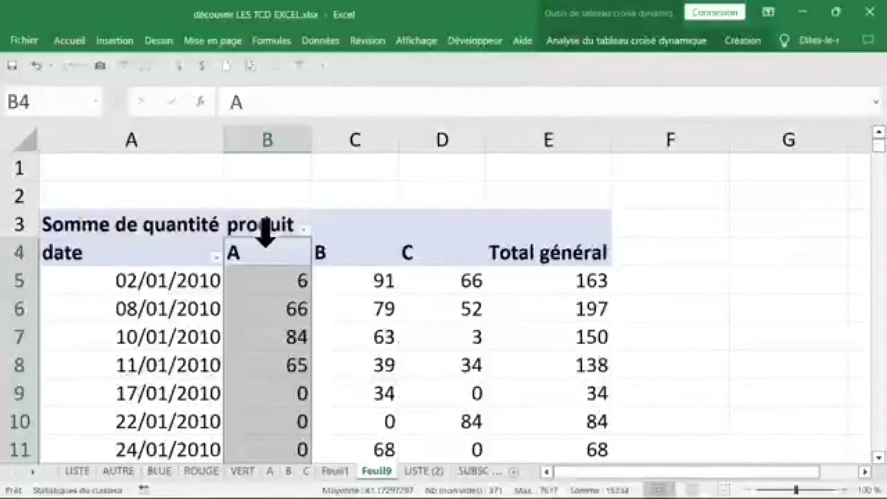
pyautogui.moveTo(265, 240); pyautogui.dragTo(439, 243)
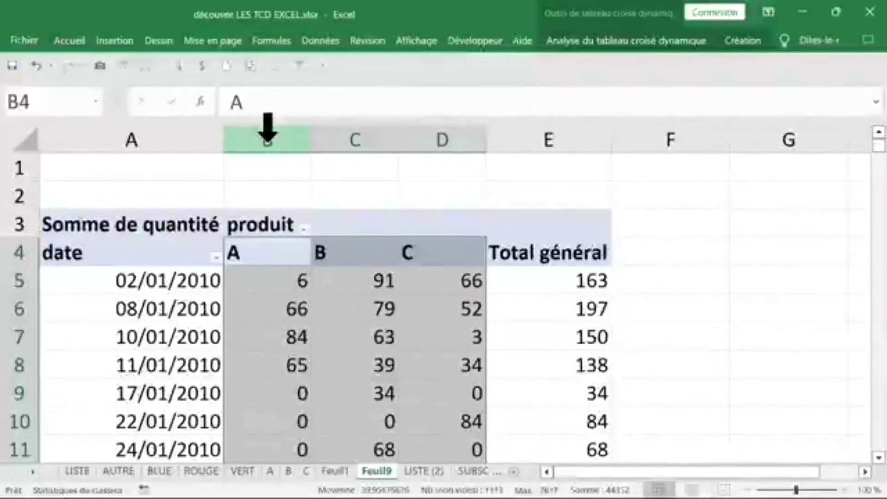
pyautogui.click(376, 255)
pyautogui.click(544, 277)
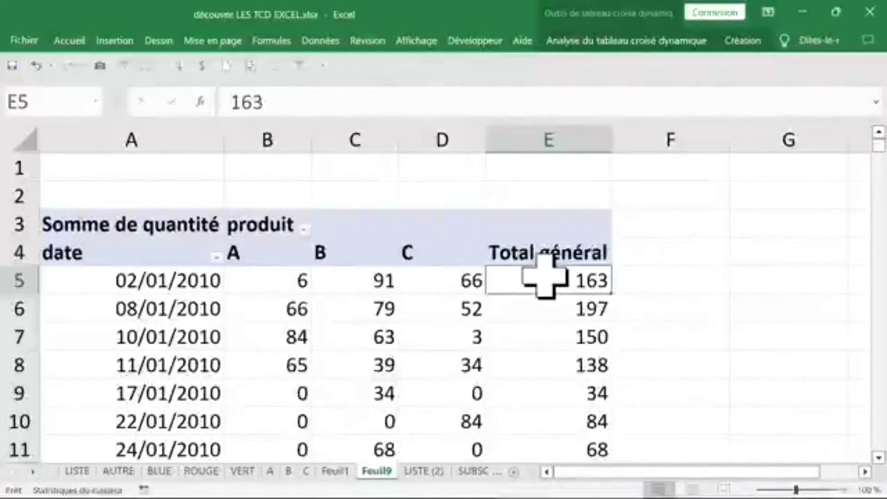
pyautogui.click(161, 281)
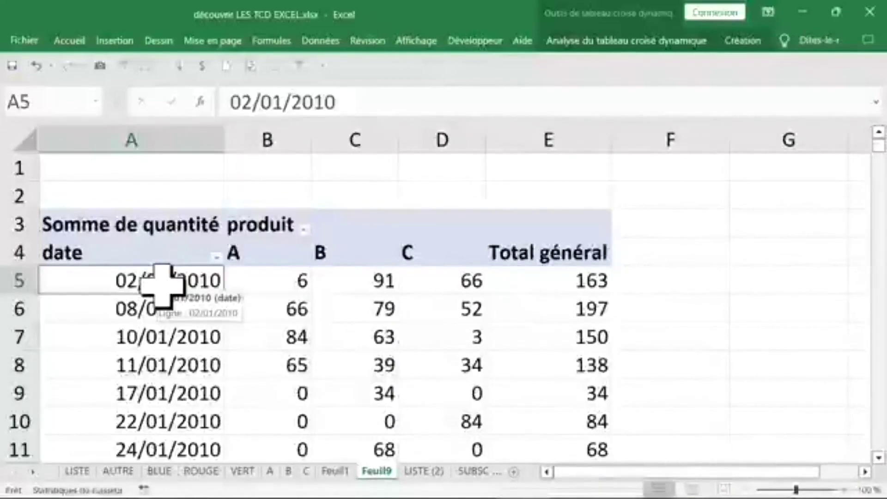
pyautogui.click(177, 309)
pyautogui.click(511, 333)
pyautogui.click(536, 282)
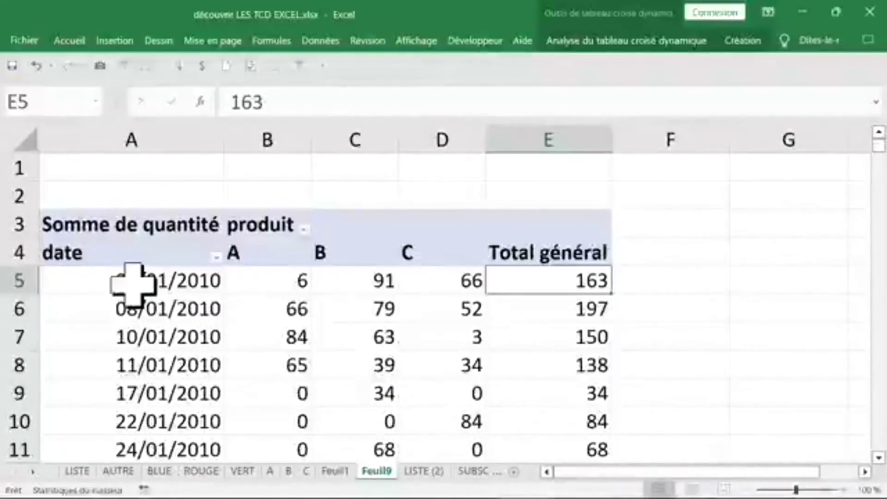
pyautogui.click(182, 282)
pyautogui.scroll(-1, 173, 281)
pyautogui.scroll(-1, 173, 282)
pyautogui.scroll(2, 173, 281)
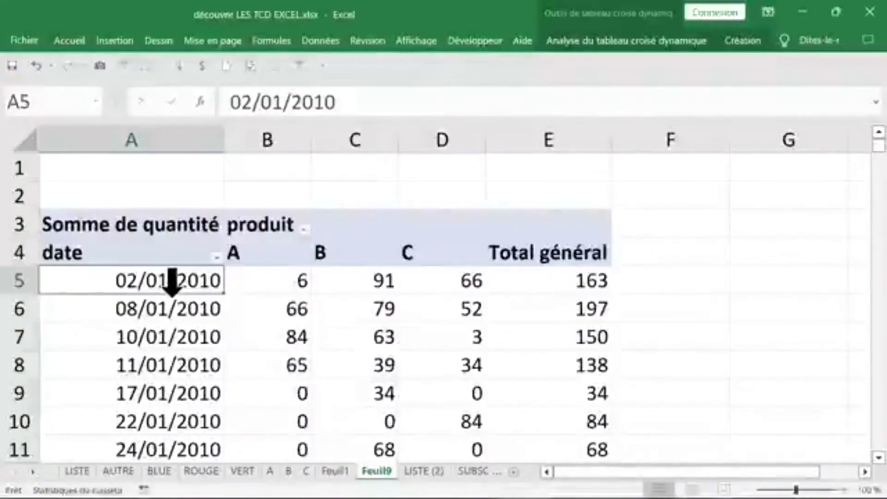
# Step: Group the date rows by Mois, giving month rows janv through juil
pyautogui.rightClick(132, 284)
pyautogui.click(179, 361)
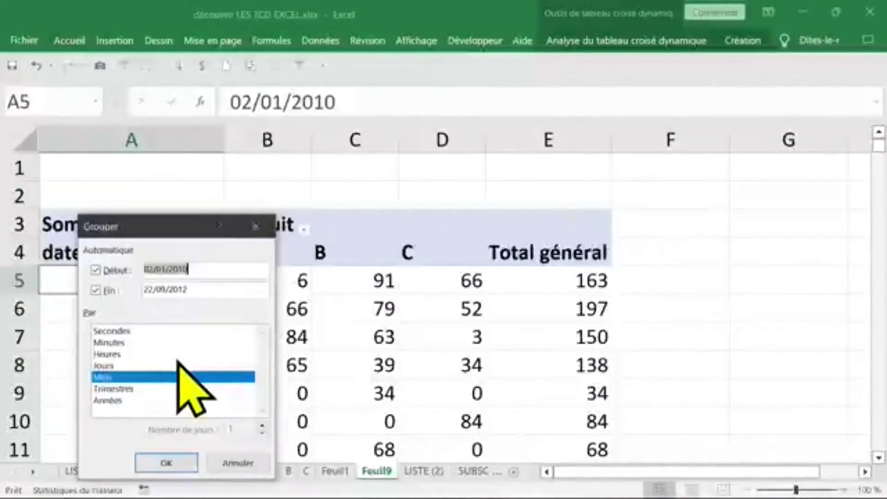
pyautogui.moveTo(152, 229); pyautogui.dragTo(447, 90)
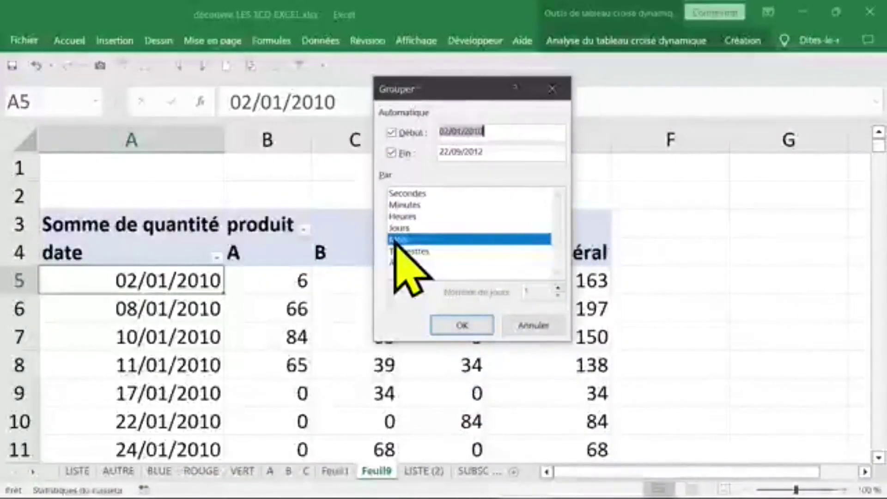
pyautogui.click(464, 325)
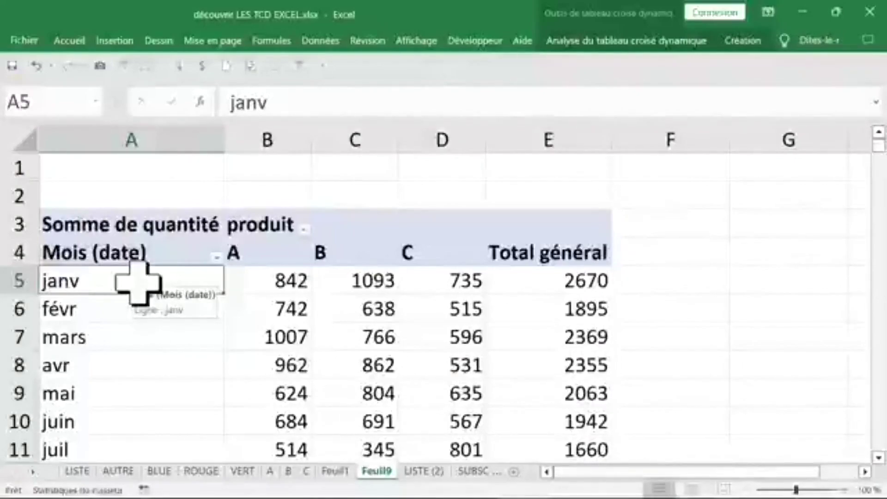
# Step: Regroup the dates by both Années and Mois, so 2010 heads the janv row
pyautogui.rightClick(137, 282)
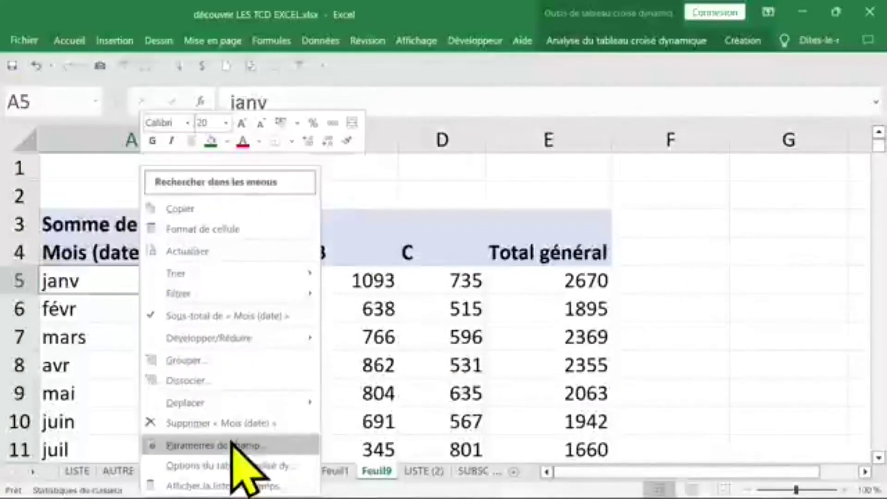
pyautogui.click(204, 360)
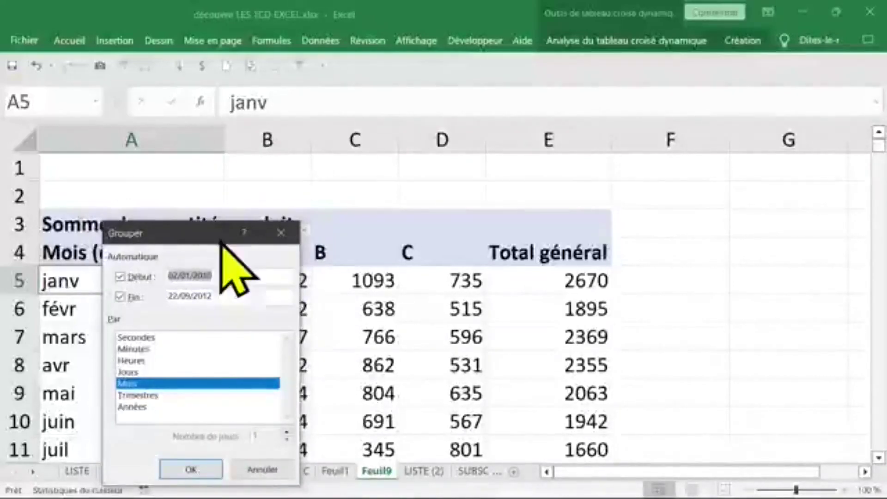
pyautogui.moveTo(220, 242); pyautogui.dragTo(600, 129)
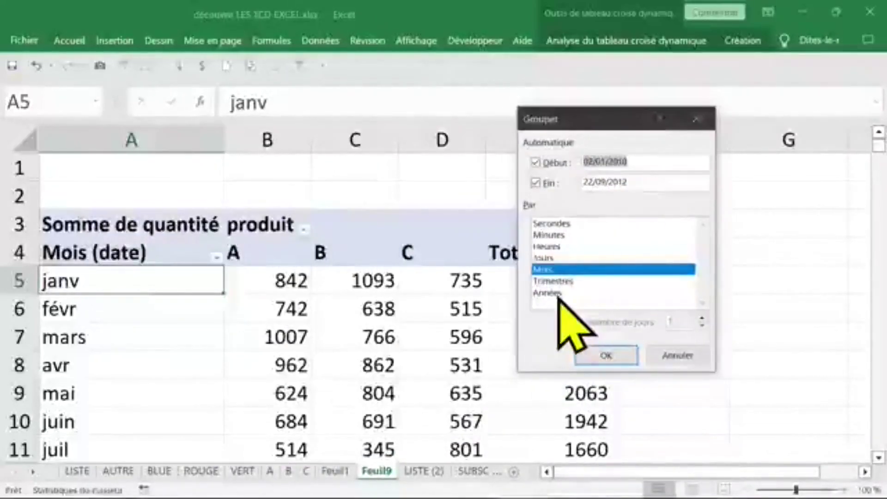
pyautogui.click(551, 294)
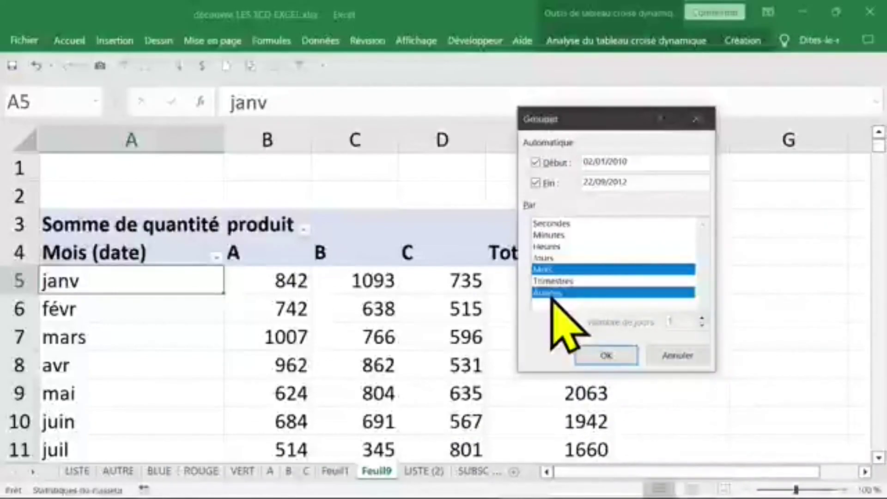
pyautogui.click(606, 355)
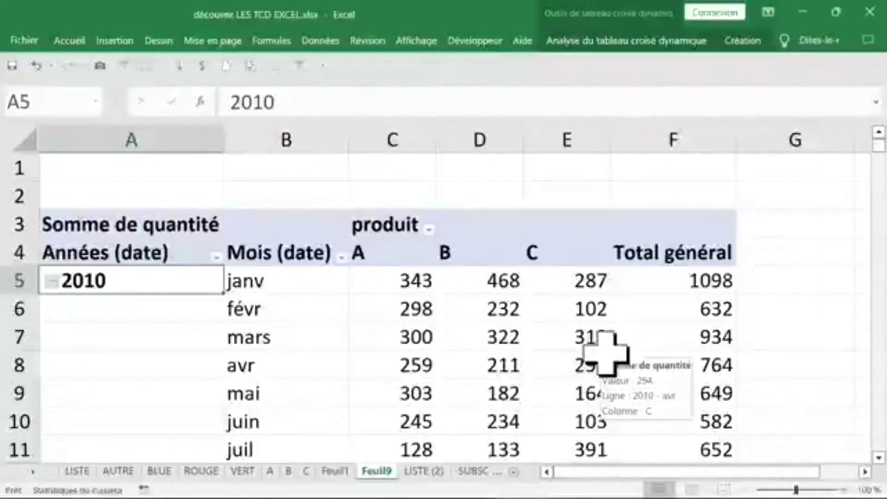
pyautogui.click(139, 336)
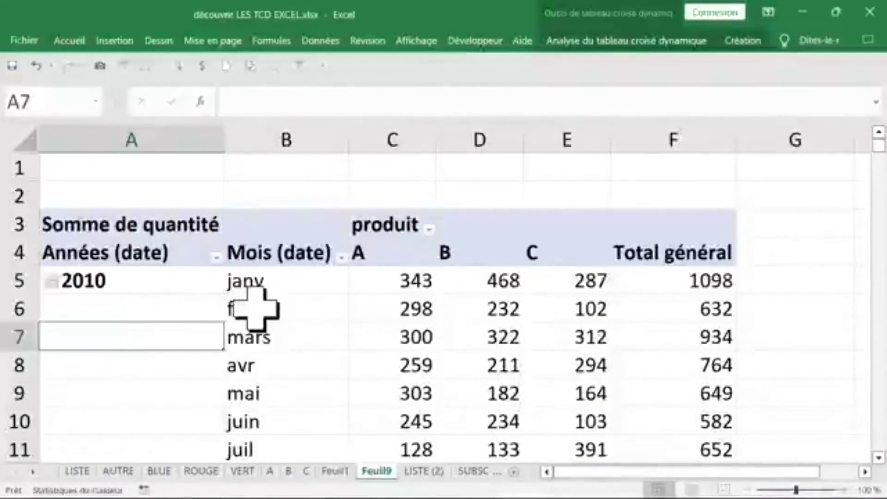
pyautogui.click(255, 308)
pyautogui.click(148, 330)
pyautogui.scroll(-2, 277, 332)
pyautogui.scroll(2, 276, 336)
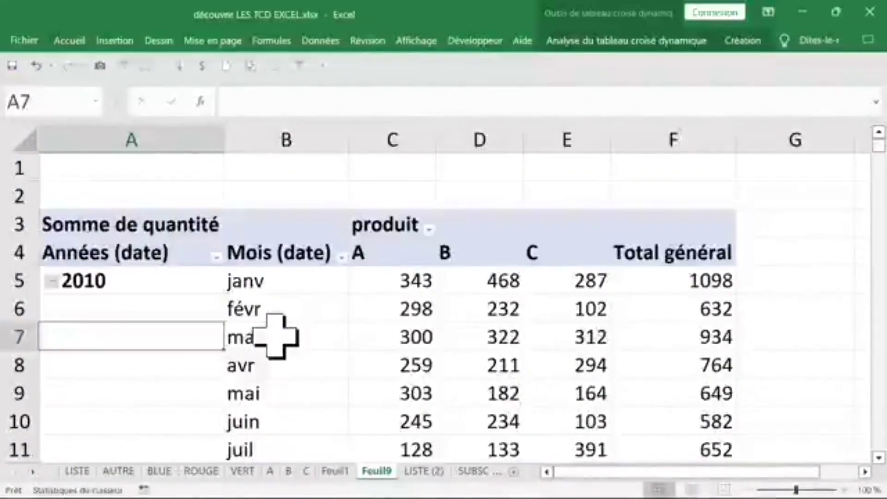
pyautogui.scroll(-1, 276, 336)
pyautogui.scroll(-1, 276, 336)
pyautogui.scroll(-1, 276, 337)
pyautogui.scroll(1, 275, 336)
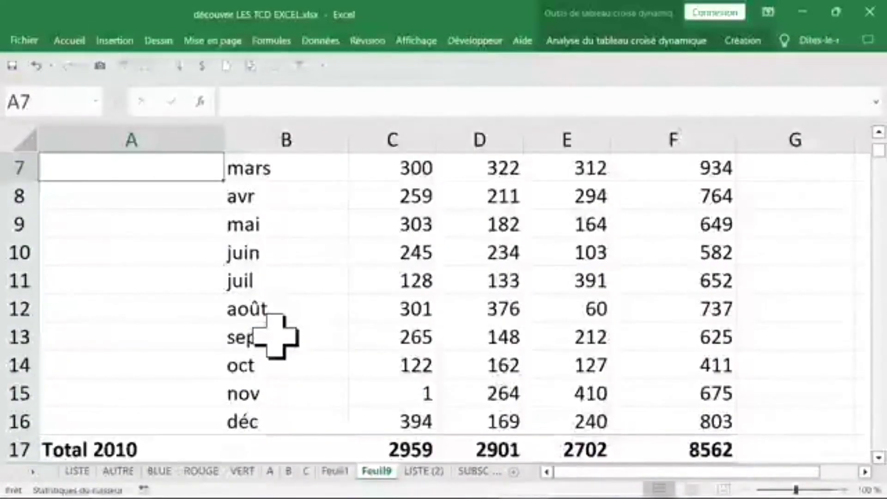
pyautogui.scroll(1, 276, 336)
pyautogui.moveTo(160, 245)
pyautogui.mouseDown()
pyautogui.moveTo(147, 253)
pyautogui.moveTo(154, 270)
pyautogui.mouseUp()
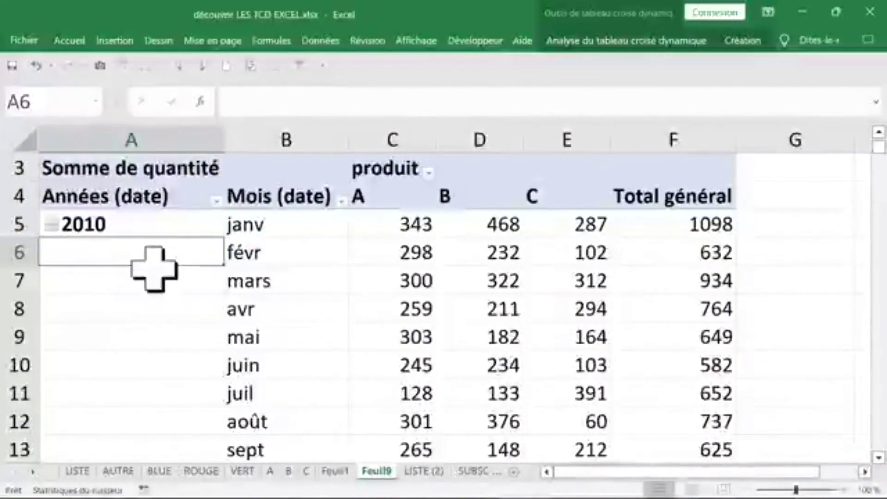
# Step: Set the report layout to Répéter toutes les étiquettes d'élément, repeating 2010 per row
pyautogui.click(647, 42)
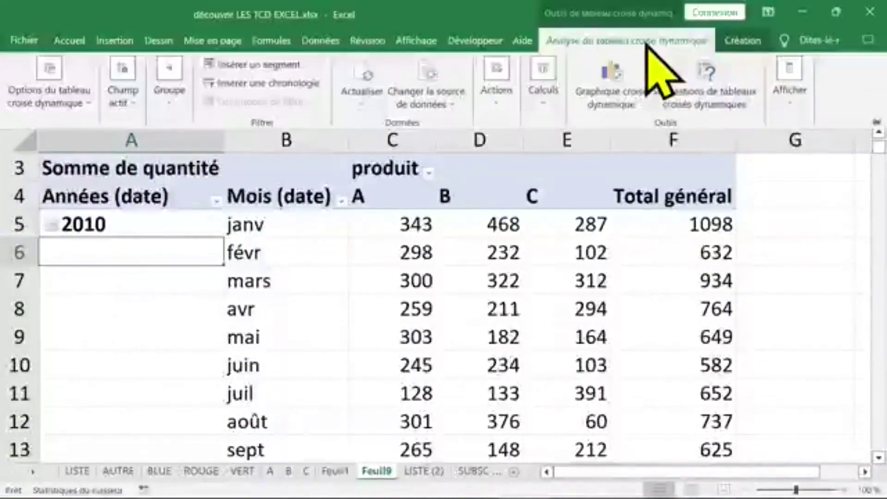
pyautogui.click(739, 42)
pyautogui.click(153, 100)
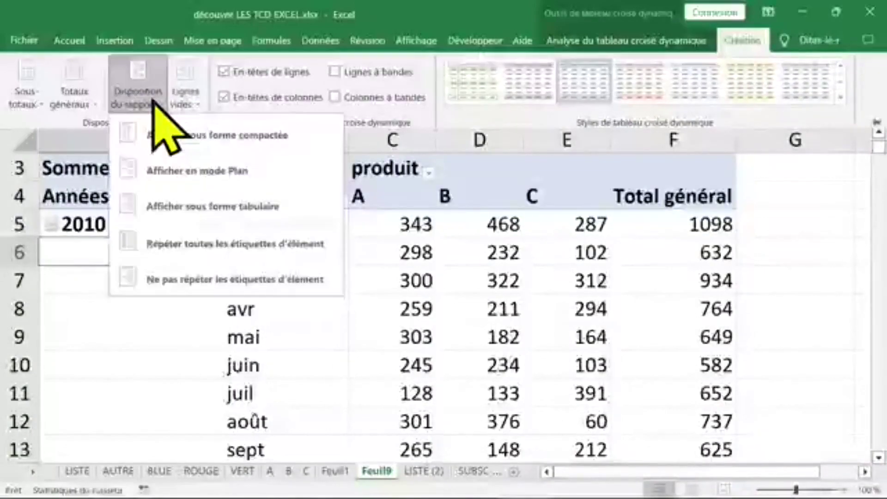
pyautogui.click(214, 249)
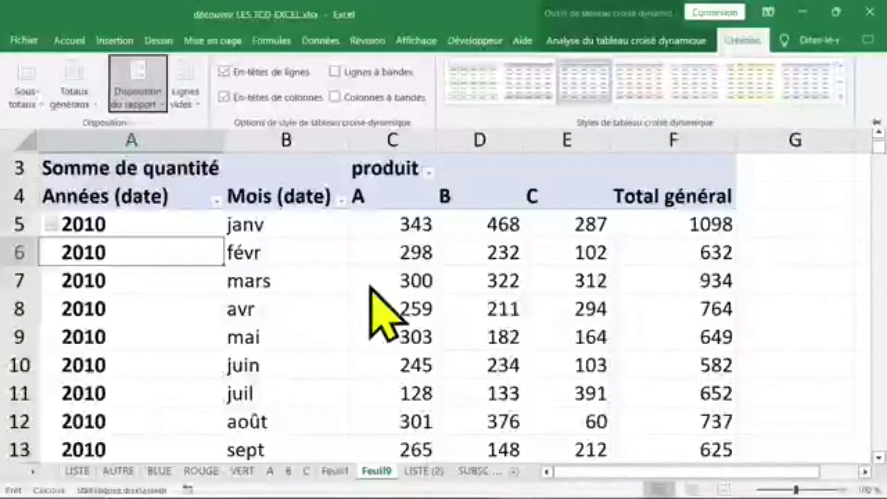
pyautogui.hotkey('ctrl', 'F1')
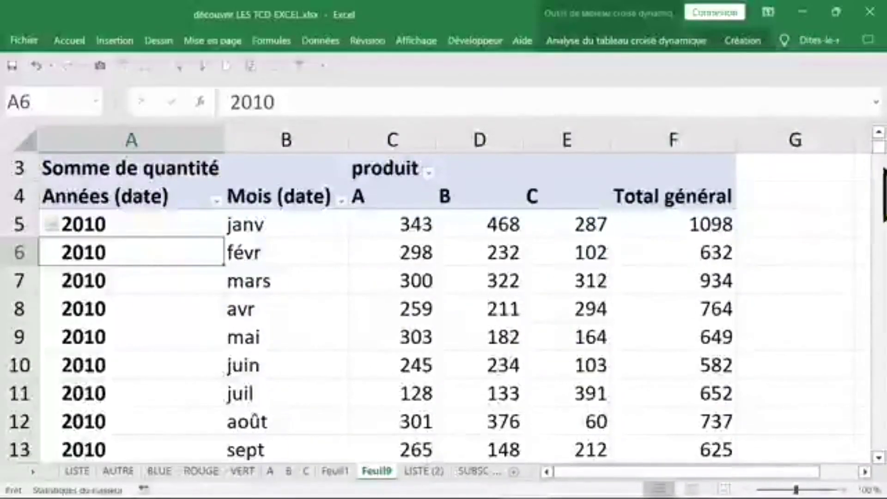
pyautogui.moveTo(881, 151)
pyautogui.mouseDown()
pyautogui.moveTo(881, 224)
pyautogui.moveTo(881, 153)
pyautogui.mouseUp()
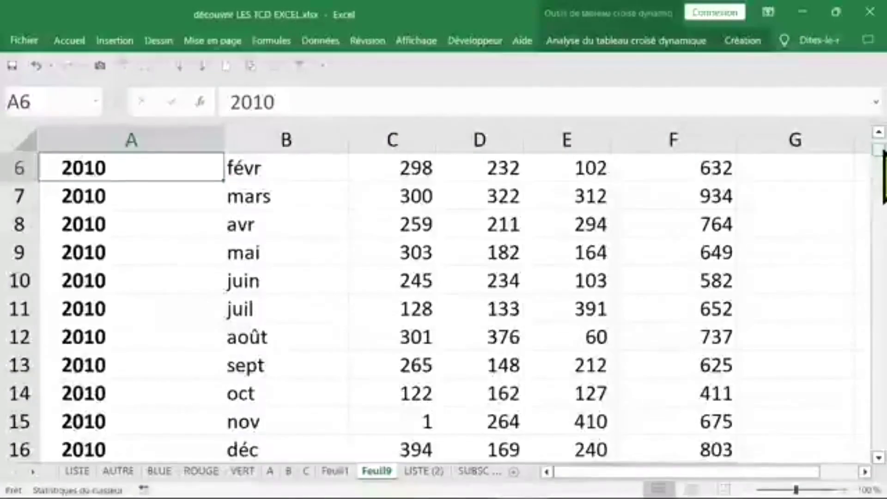
pyautogui.scroll(1, 520, 226)
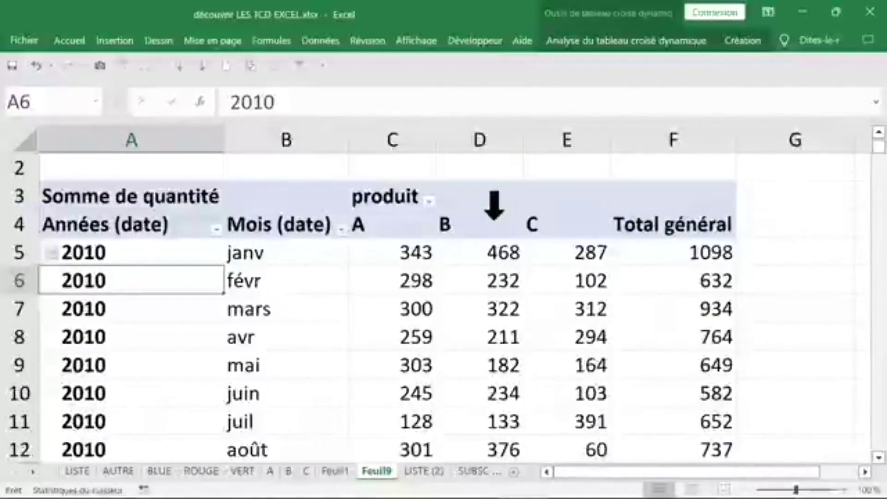
pyautogui.scroll(1, 493, 199)
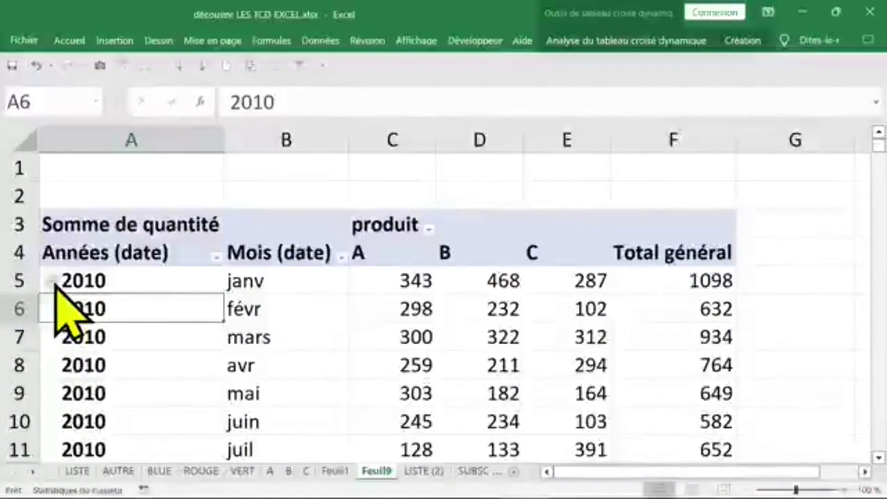
pyautogui.click(53, 281)
pyautogui.click(53, 309)
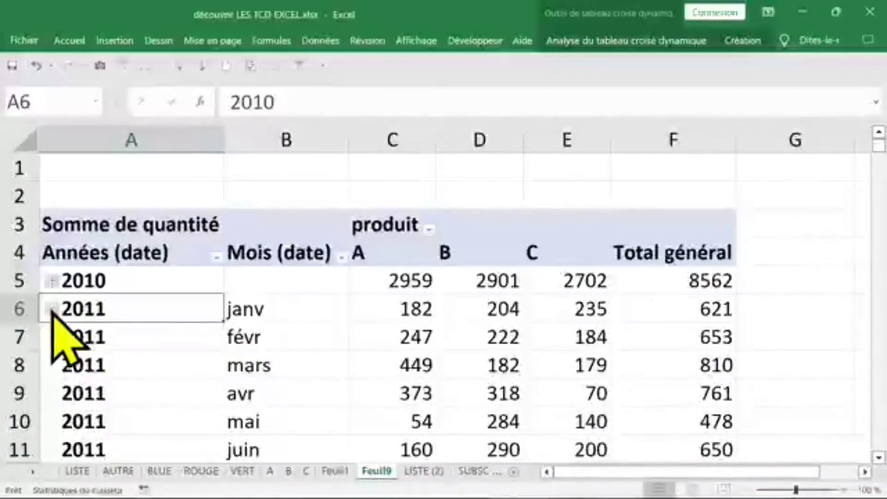
pyautogui.click(53, 338)
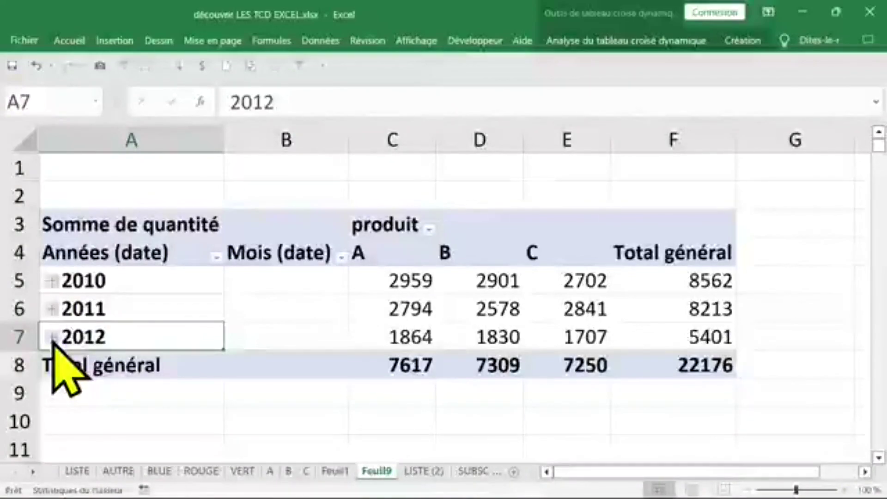
pyautogui.click(53, 337)
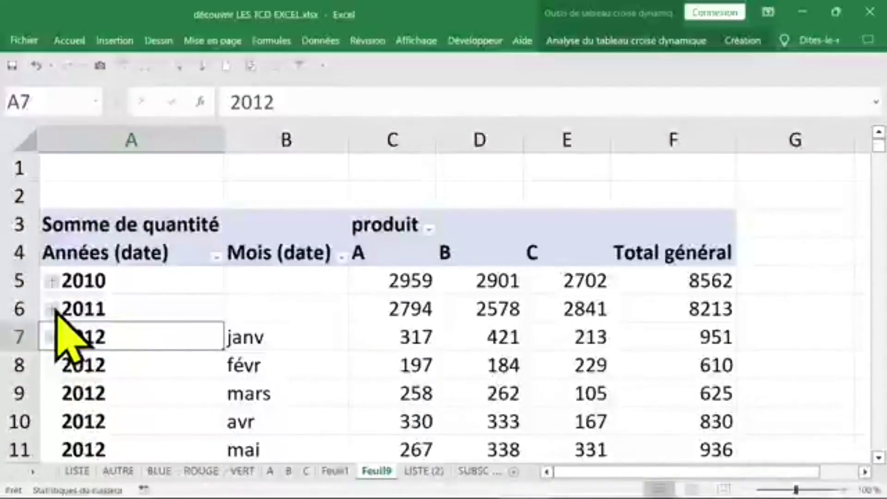
pyautogui.click(52, 309)
pyautogui.click(52, 281)
pyautogui.click(290, 310)
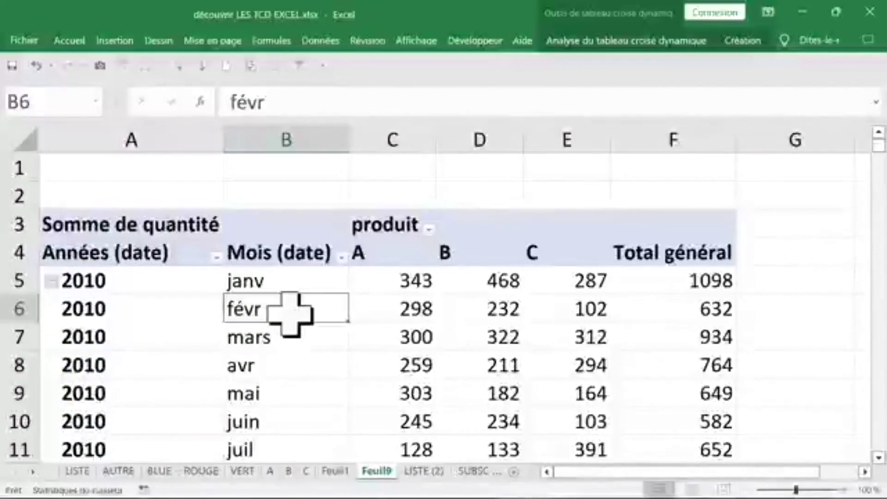
pyautogui.click(178, 309)
# Step: Group dates by Années and Trimestres instead of Mois, giving 2010 Trimestre1 at 2664
pyautogui.rightClick(170, 315)
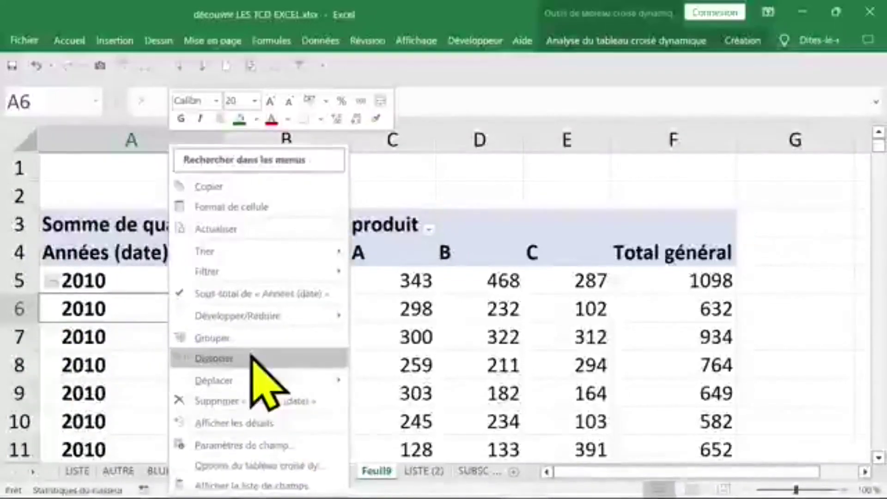
pyautogui.click(231, 338)
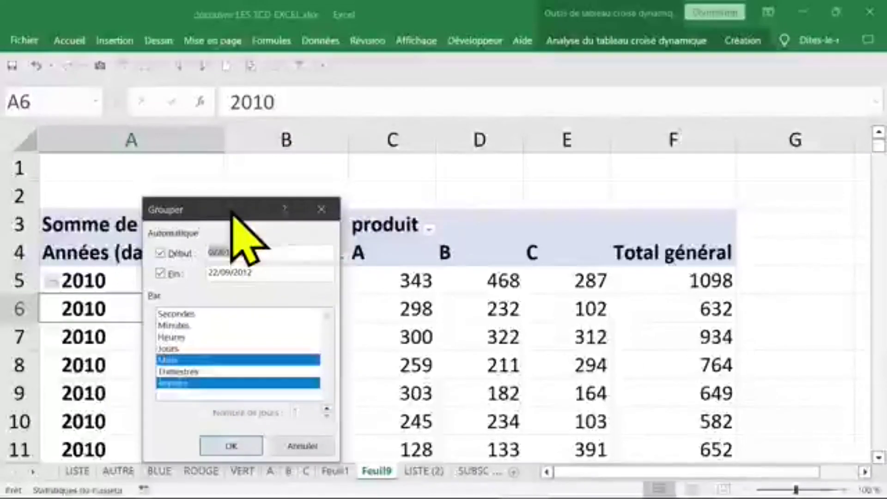
pyautogui.moveTo(232, 211); pyautogui.dragTo(494, 101)
pyautogui.click(460, 250)
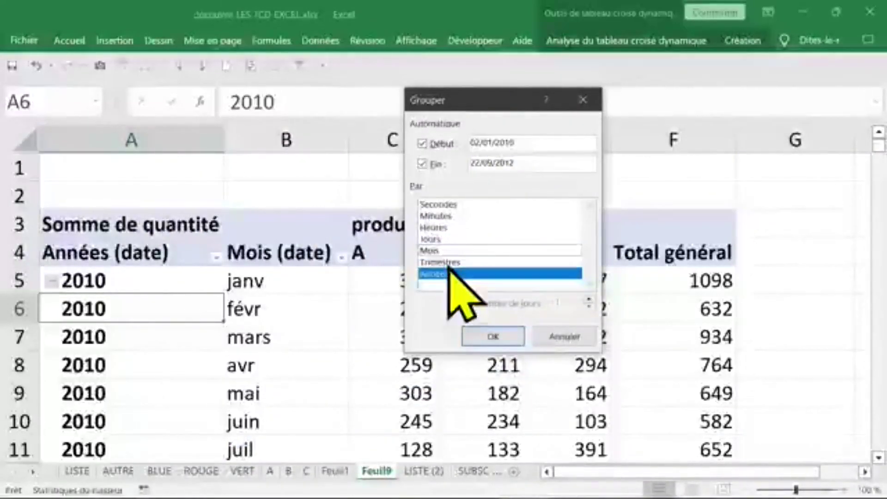
pyautogui.click(457, 262)
pyautogui.click(491, 335)
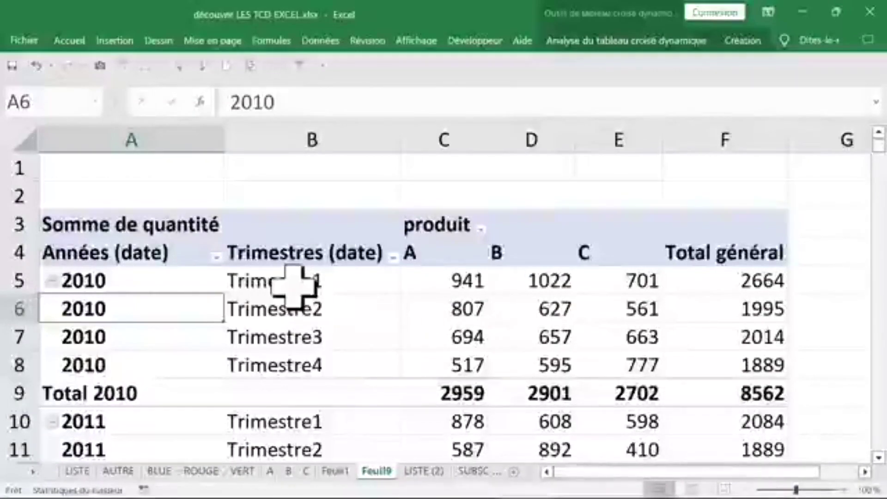
pyautogui.click(180, 283)
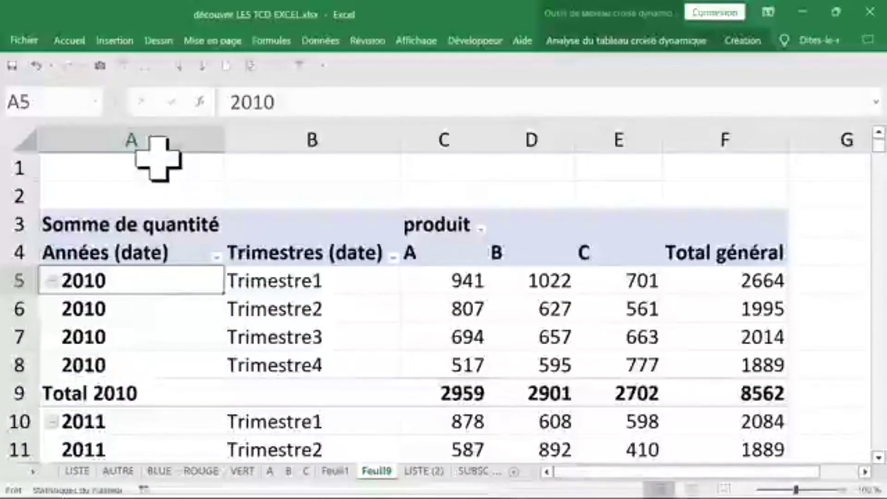
pyautogui.click(138, 141)
pyautogui.click(281, 141)
pyautogui.click(299, 283)
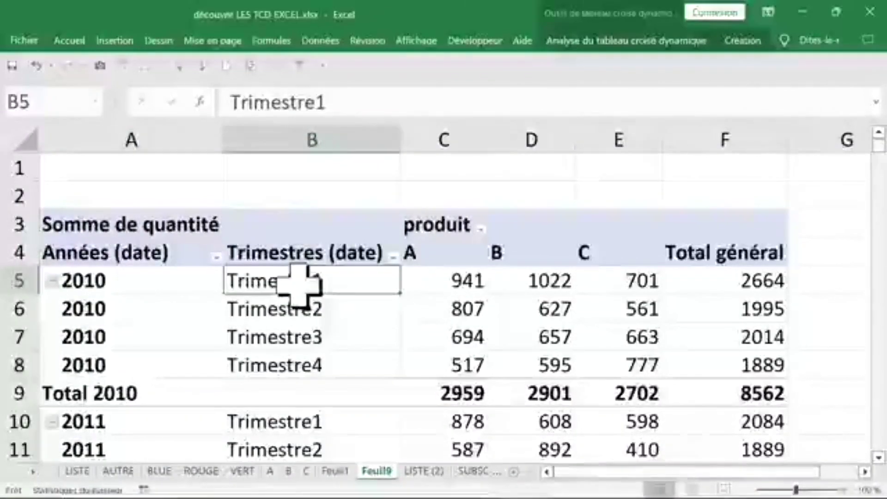
# Step: Move Années (date) into the report filter and browse its years, keeping (Tous)
pyautogui.rightClick(301, 287)
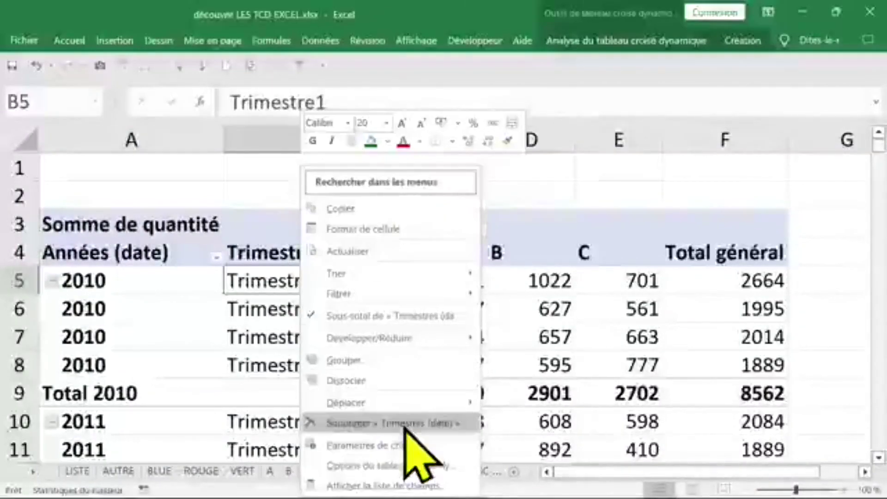
pyautogui.click(406, 485)
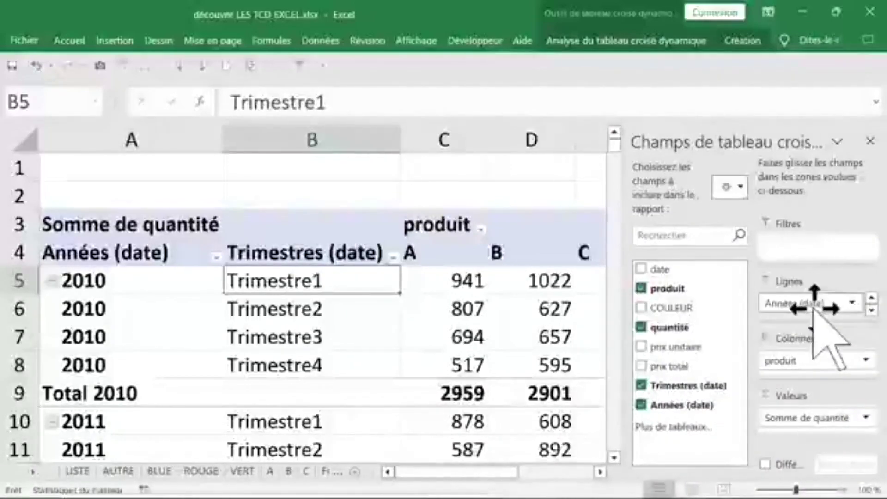
pyautogui.moveTo(814, 308); pyautogui.dragTo(794, 247)
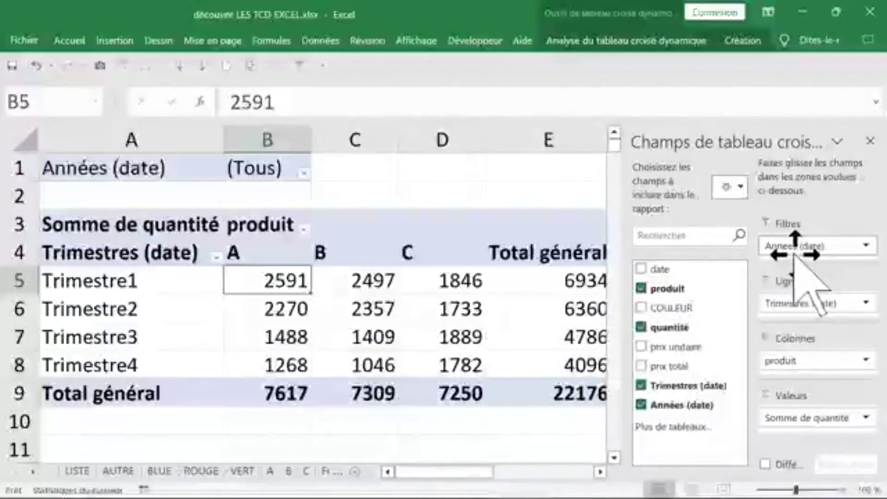
pyautogui.click(409, 190)
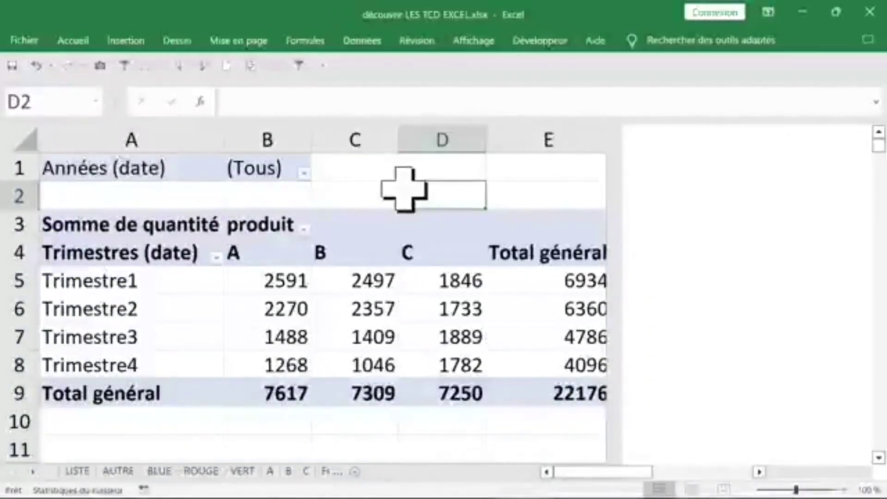
pyautogui.click(303, 171)
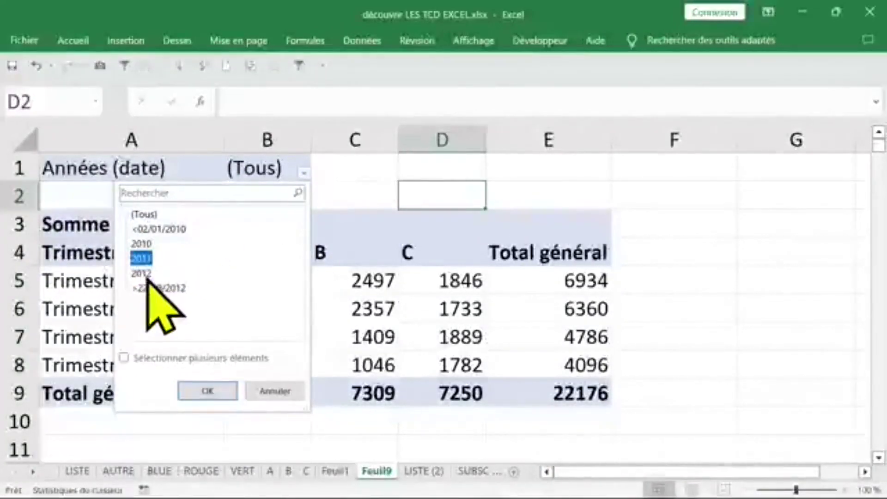
pyautogui.click(140, 273)
pyautogui.click(283, 391)
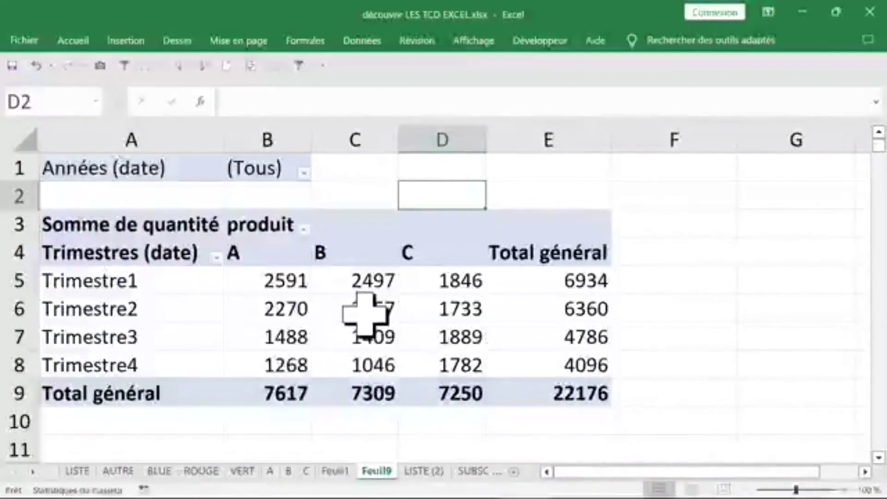
# Step: Select the whole pivot table range A3:E9
pyautogui.click(365, 307)
pyautogui.moveTo(122, 279)
pyautogui.mouseDown()
pyautogui.moveTo(327, 297)
pyautogui.moveTo(443, 362)
pyautogui.mouseUp()
pyautogui.click(374, 335)
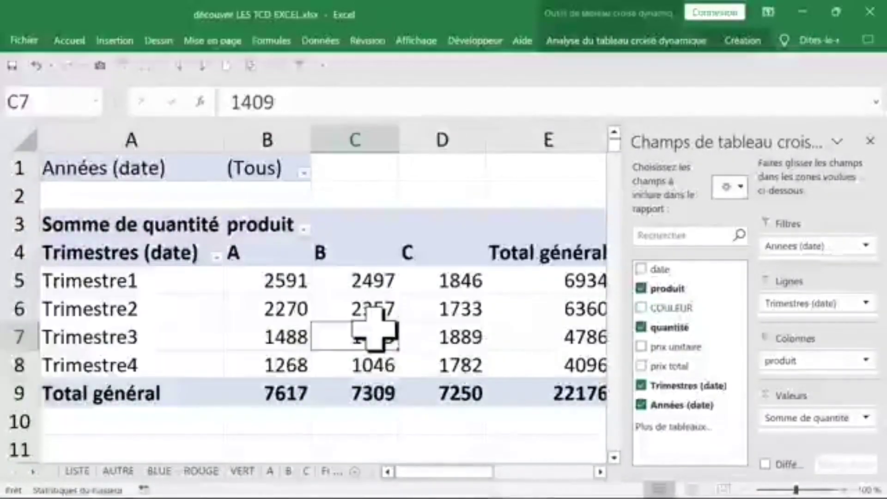
pyautogui.click(869, 141)
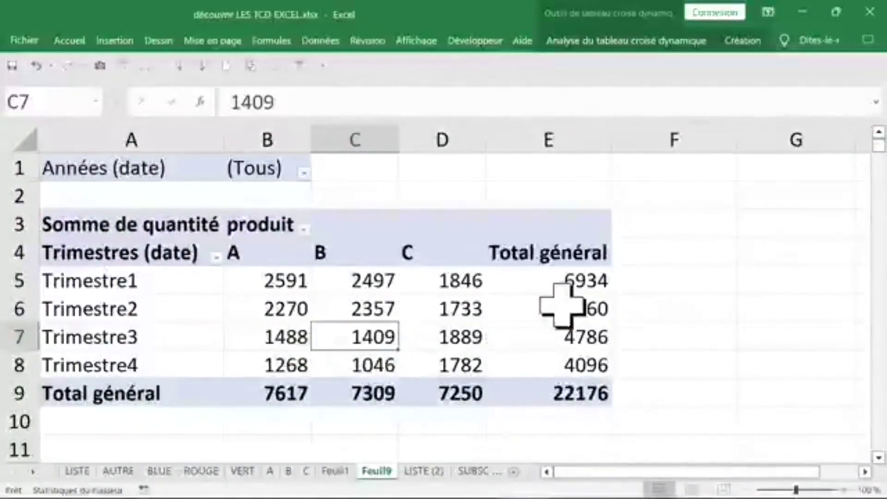
pyautogui.click(554, 284)
pyautogui.click(199, 227)
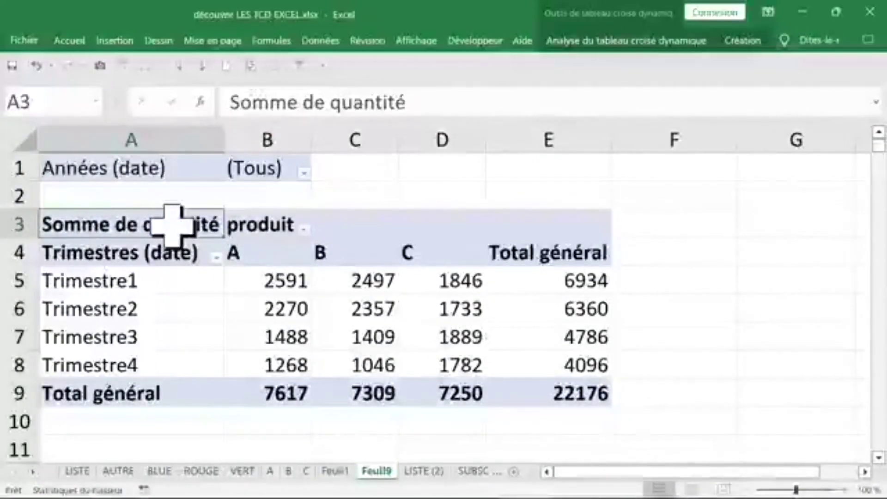
pyautogui.hotkey('ctrl', 'a')
pyautogui.click(207, 231)
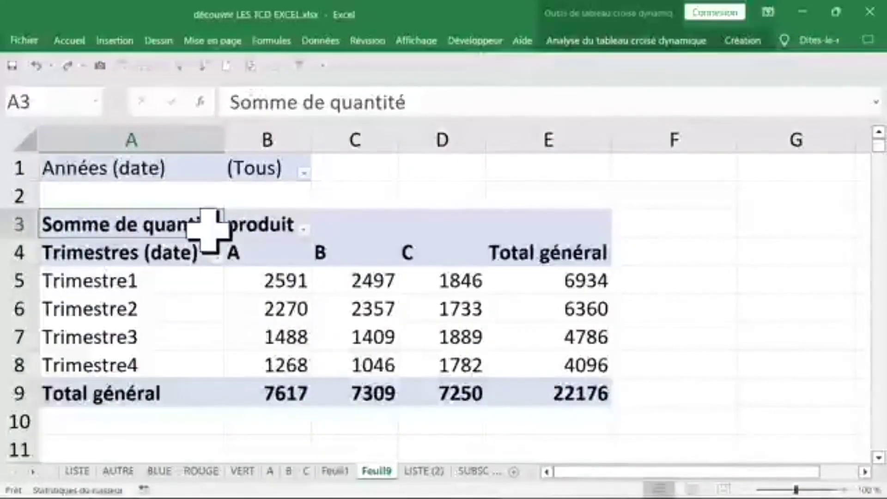
pyautogui.moveTo(123, 231); pyautogui.dragTo(570, 396)
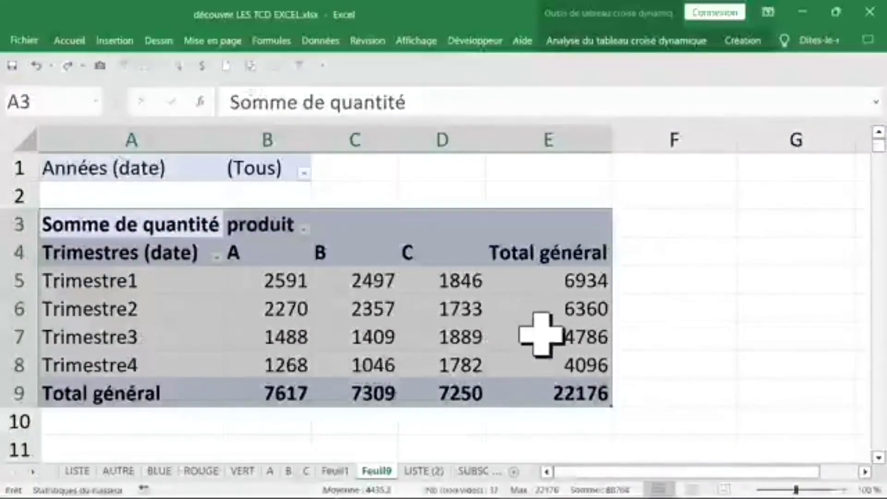
# Step: Apply Style de tableau croisé dynamique moyen 2 from the PivotTable styles gallery
pyautogui.click(647, 41)
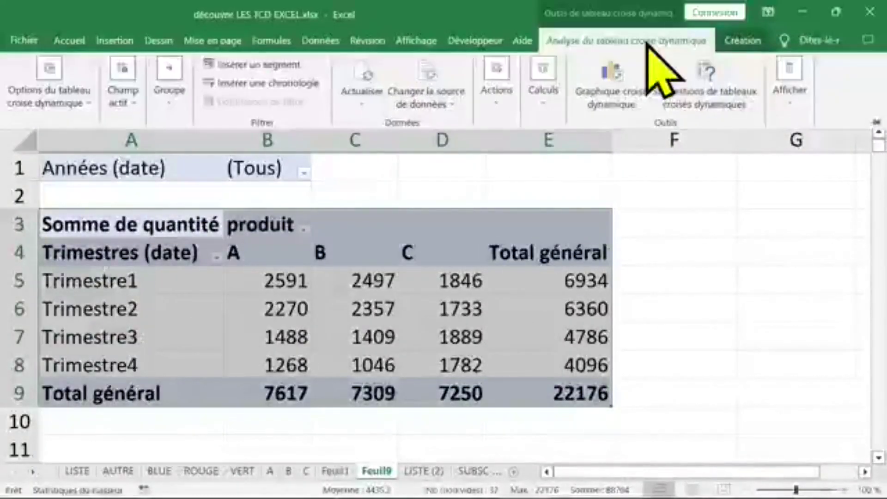
pyautogui.click(739, 41)
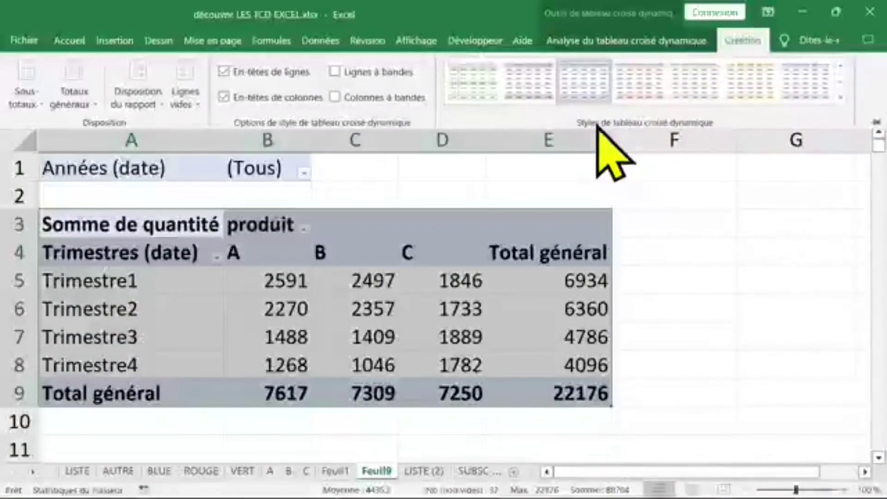
pyautogui.click(841, 97)
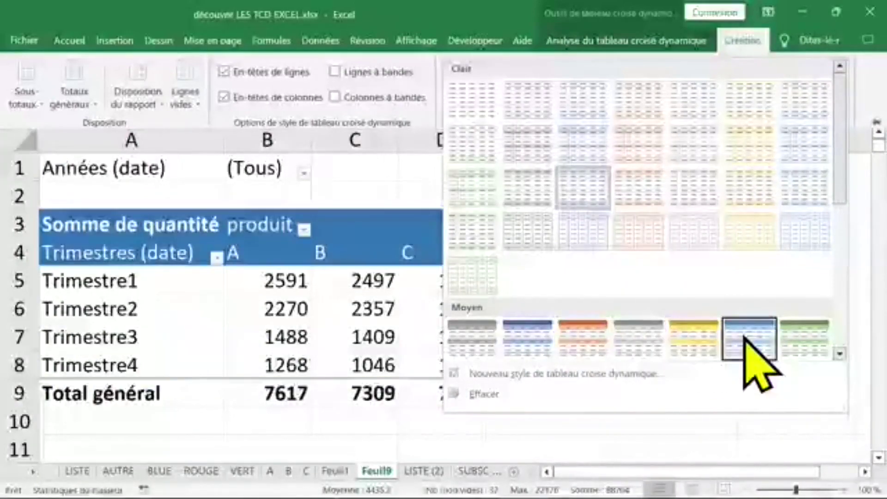
pyautogui.click(529, 340)
# Step: Collapse the ribbon and check the styled values: 6360, 1488, the Somme de quantité header and 2591
pyautogui.hotkey('ctrl', 'F1')
pyautogui.click(508, 318)
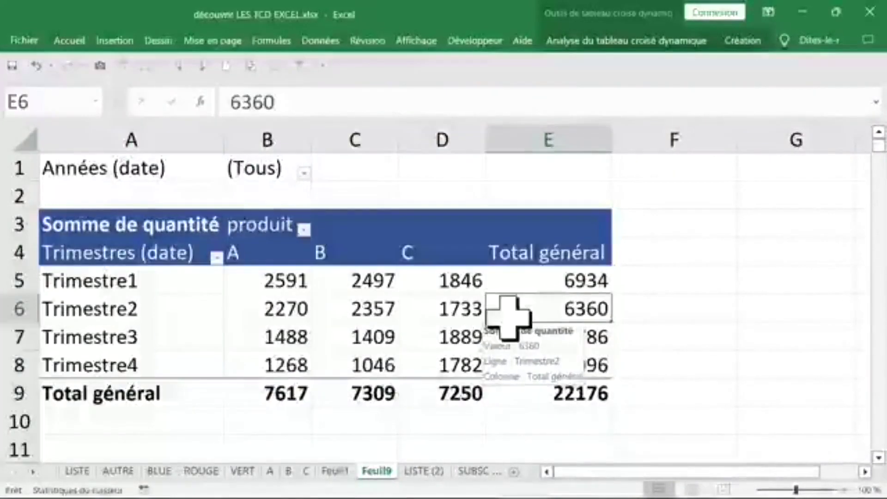
pyautogui.click(296, 327)
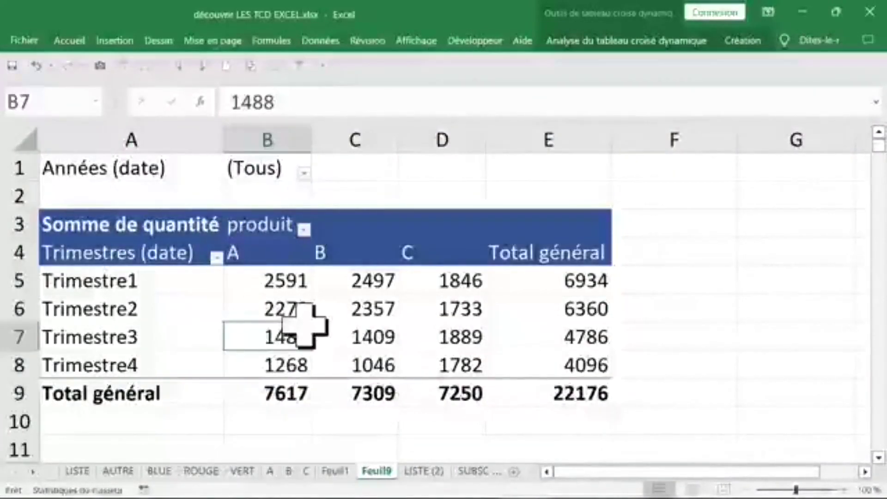
pyautogui.click(130, 227)
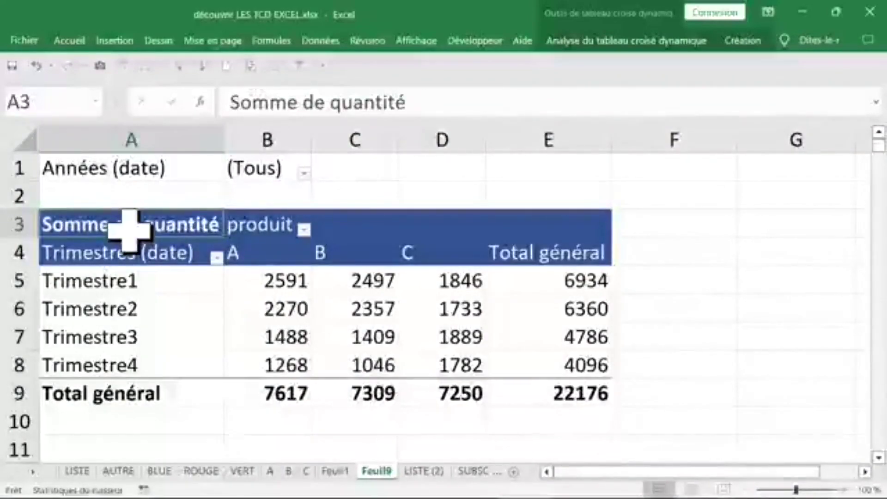
pyautogui.click(267, 285)
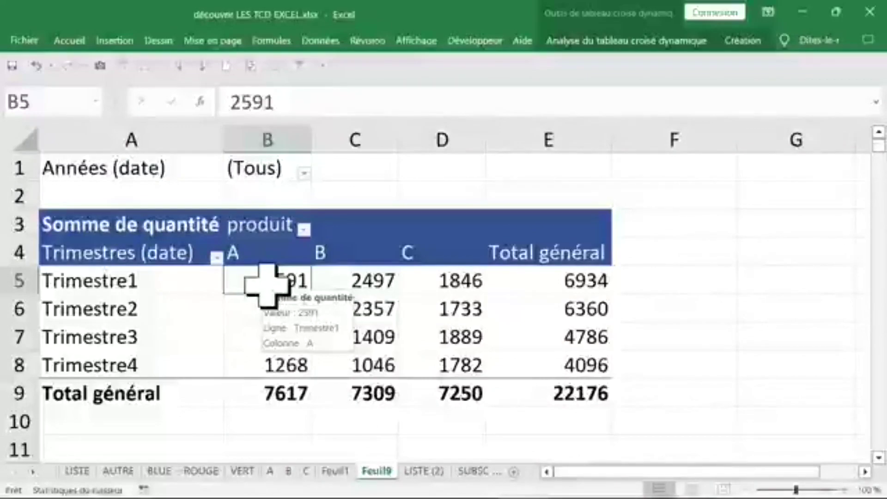
# Step: Summarise quantities by Moyenne instead of Somme, then review the averaged values in B5:E8
pyautogui.rightClick(254, 283)
pyautogui.moveTo(339, 380)
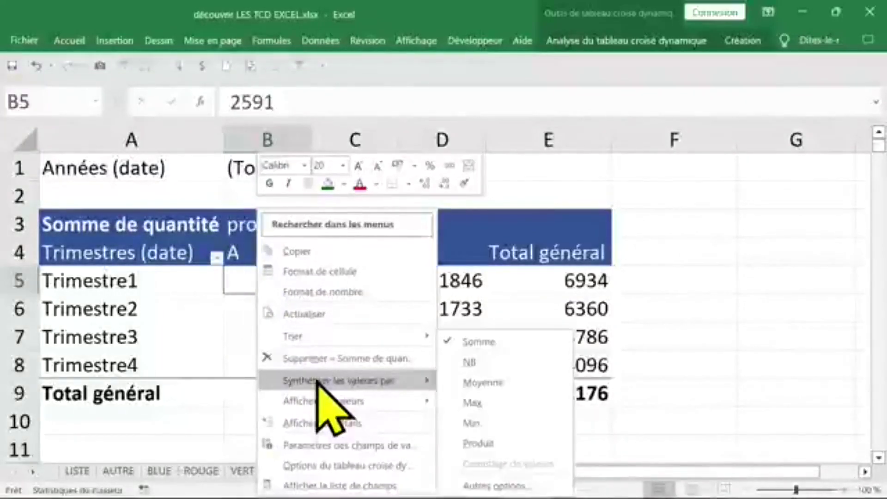
pyautogui.click(482, 382)
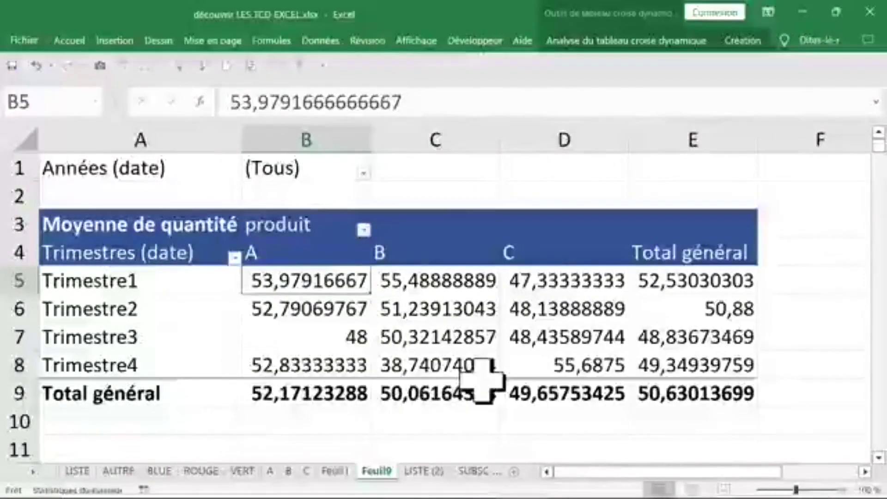
pyautogui.moveTo(341, 277); pyautogui.dragTo(706, 376)
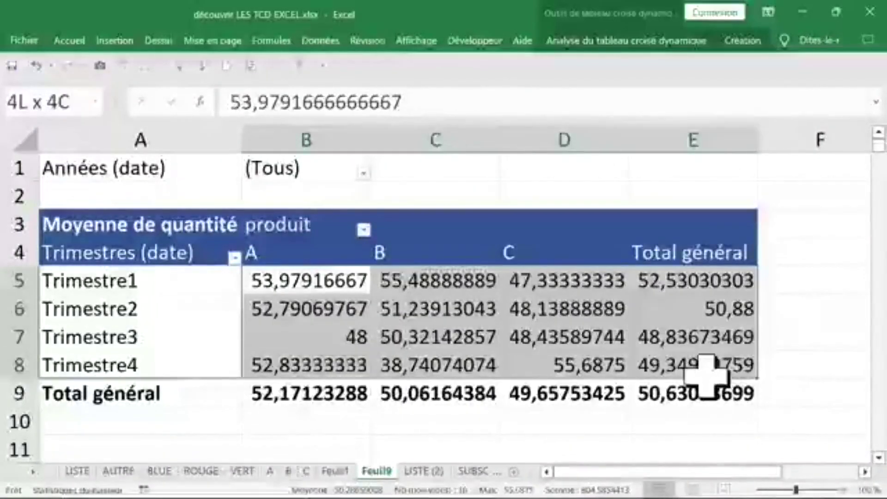
pyautogui.click(305, 281)
# Step: Give the average values the Nombre number format with 0 decimal places
pyautogui.rightClick(308, 287)
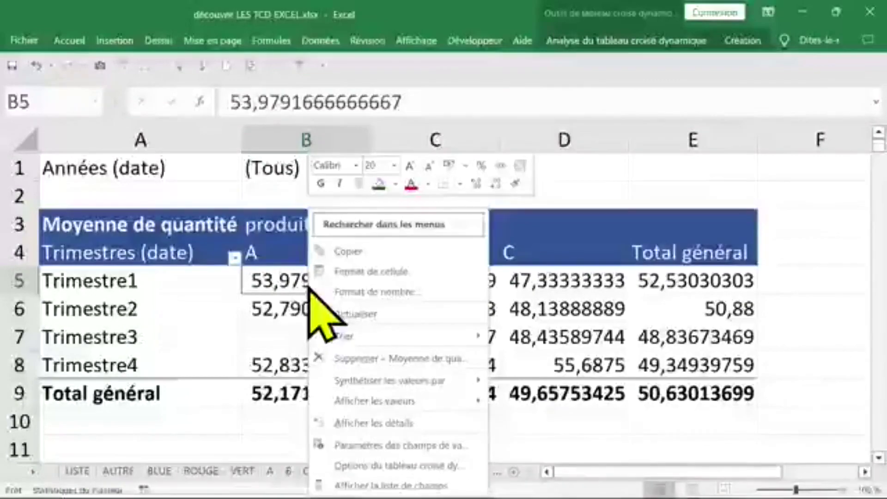
pyautogui.click(319, 291)
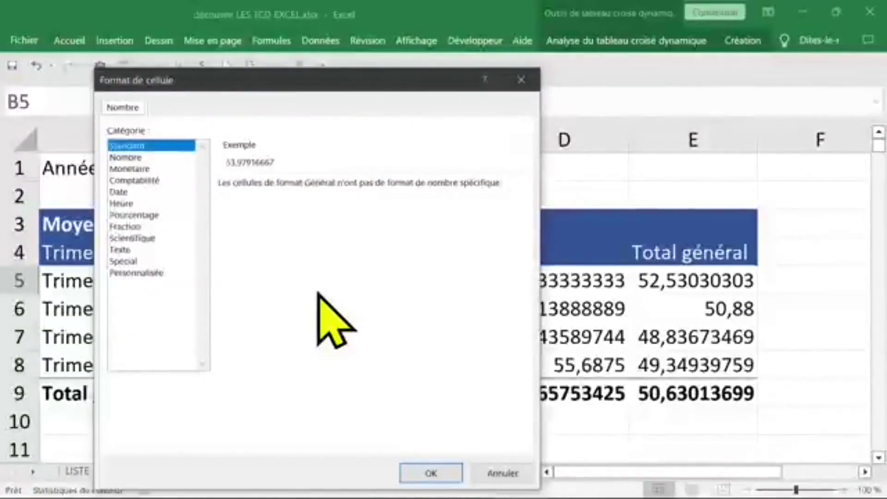
pyautogui.click(121, 157)
pyautogui.write('0')
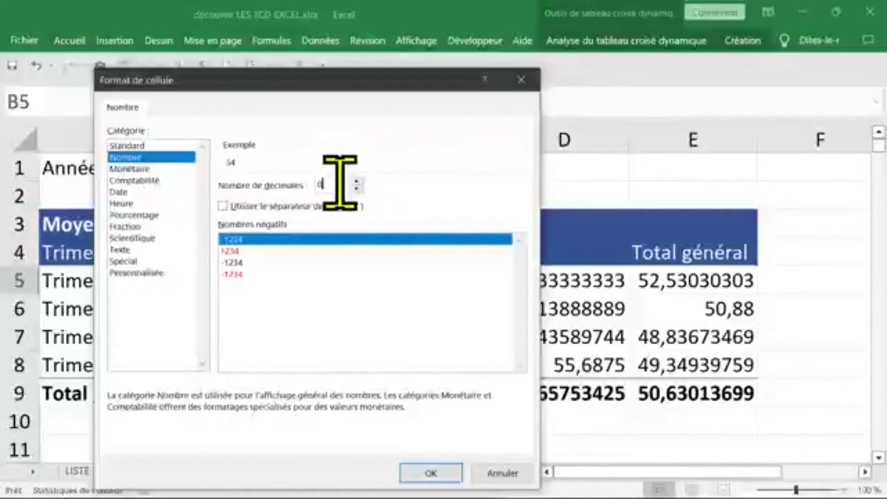
pyautogui.click(434, 474)
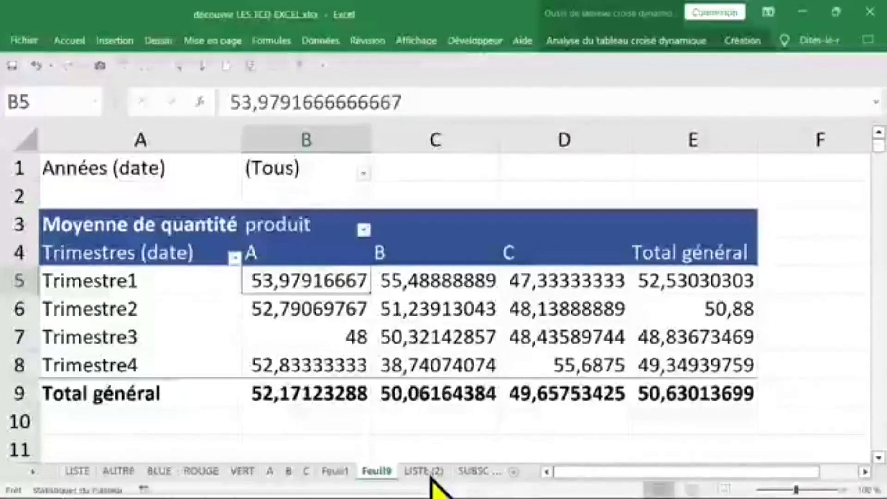